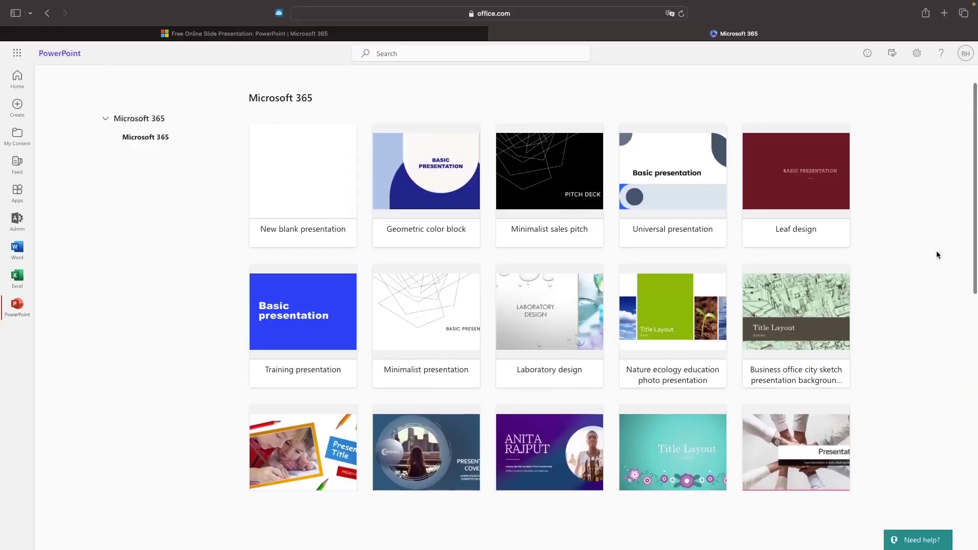
Create a new presentation from the Minimalist sales pitch theme in the full theme gallery
{"action": "scroll", "coordinate": [936, 255], "scroll_direction": "down", "scroll_amount": 1}
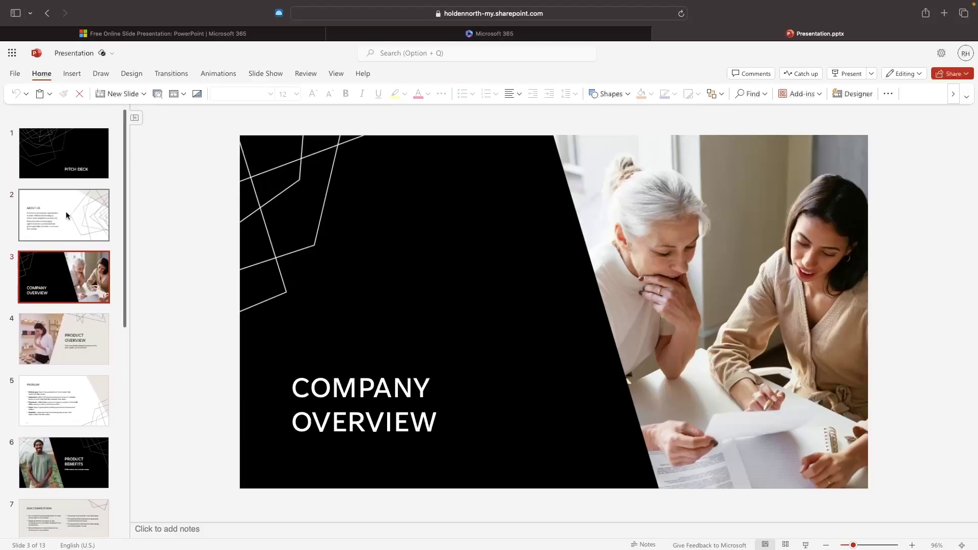
{"action": "left_click", "coordinate": [65, 213]}
{"action": "left_click", "coordinate": [898, 246]}
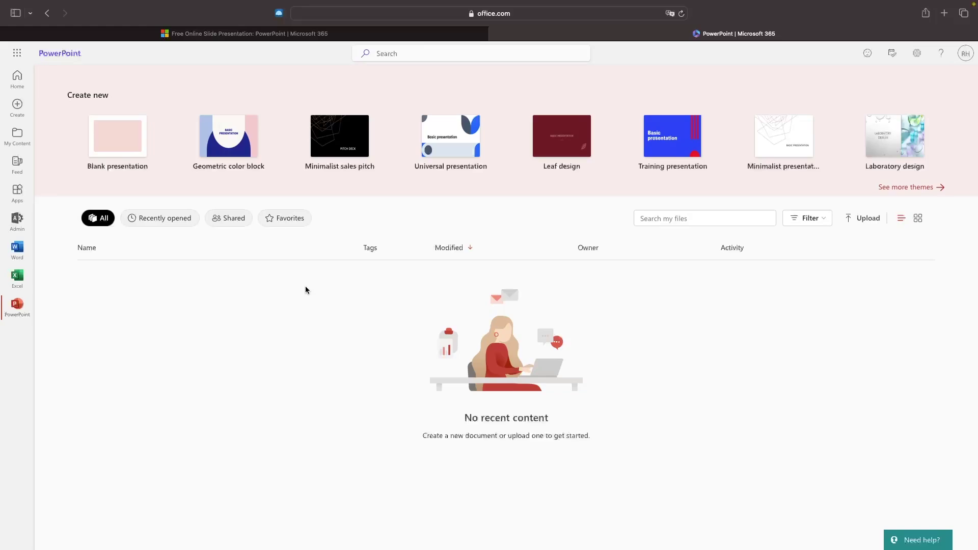
{"action": "left_click", "coordinate": [886, 189]}
{"action": "scroll", "coordinate": [938, 255], "scroll_direction": "down", "scroll_amount": 5}
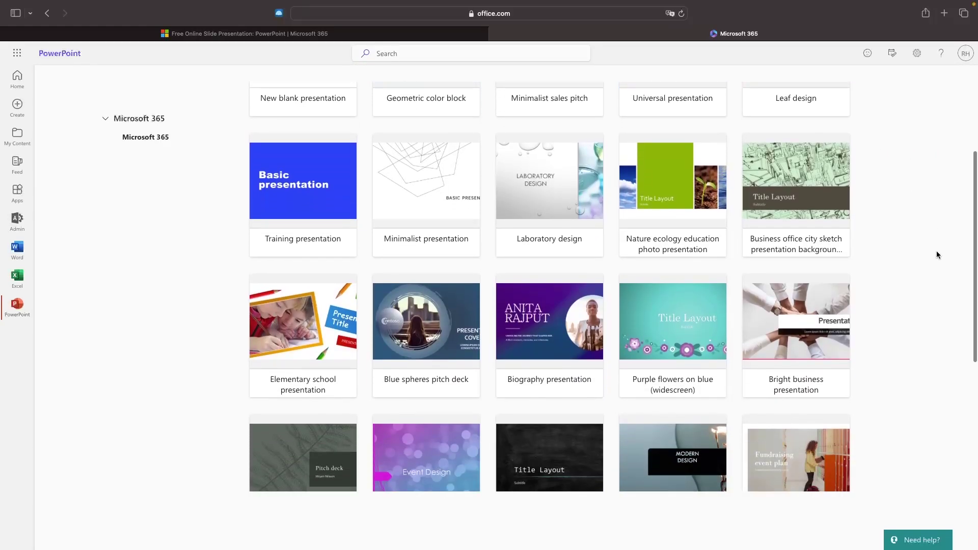
{"action": "scroll", "coordinate": [936, 251], "scroll_direction": "down", "scroll_amount": 3}
{"action": "scroll", "coordinate": [937, 250], "scroll_direction": "up", "scroll_amount": 6}
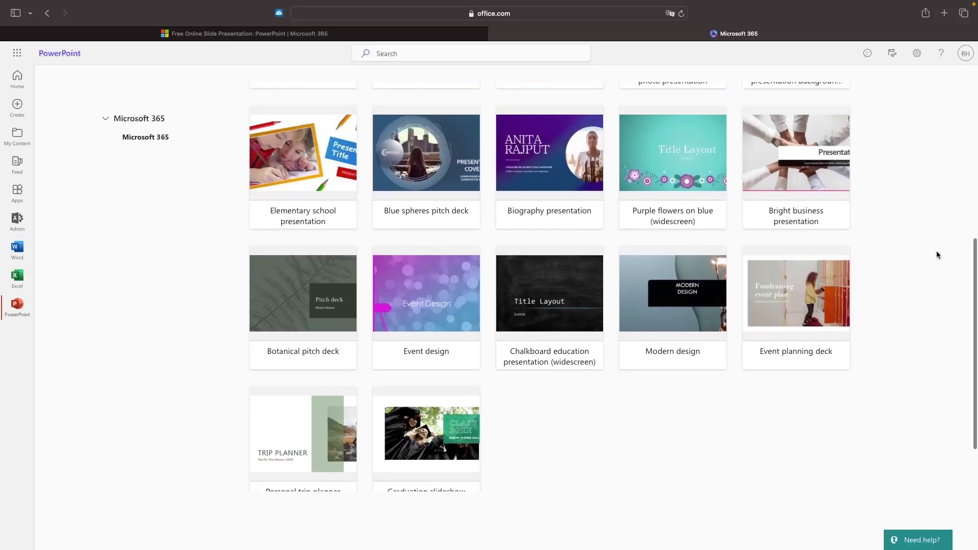
{"action": "scroll", "coordinate": [936, 254], "scroll_direction": "up", "scroll_amount": 3}
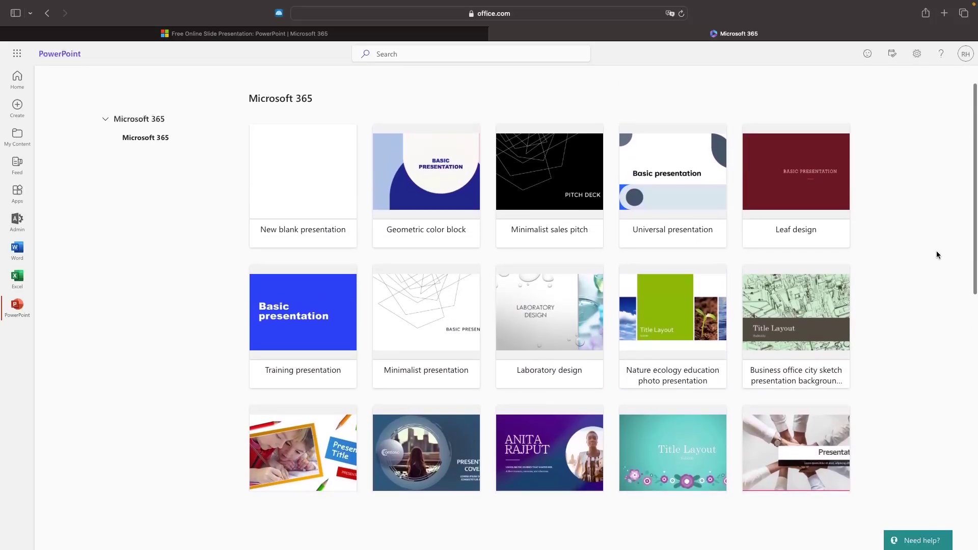
{"action": "scroll", "coordinate": [937, 254], "scroll_direction": "down", "scroll_amount": 1}
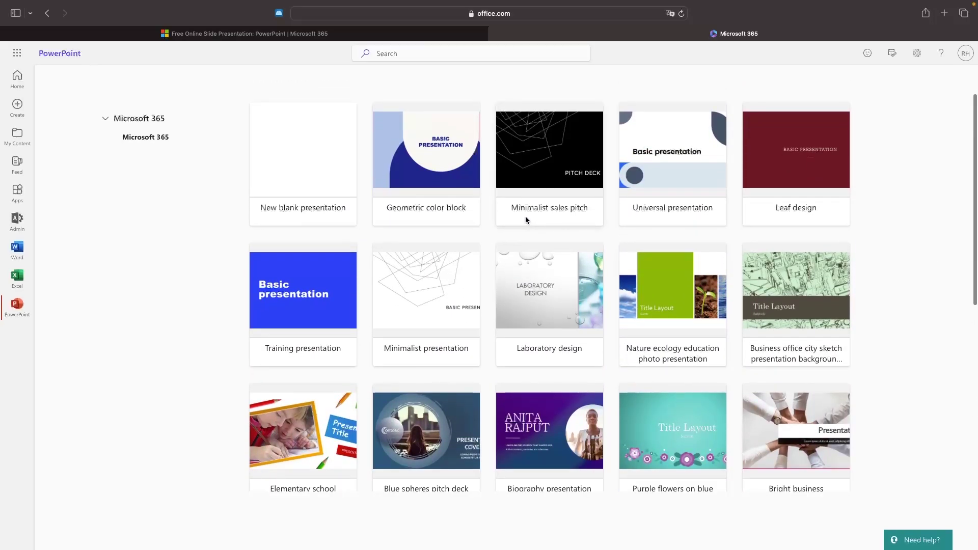
{"action": "mouse_move", "coordinate": [563, 185]}
{"action": "left_click", "coordinate": [581, 140]}
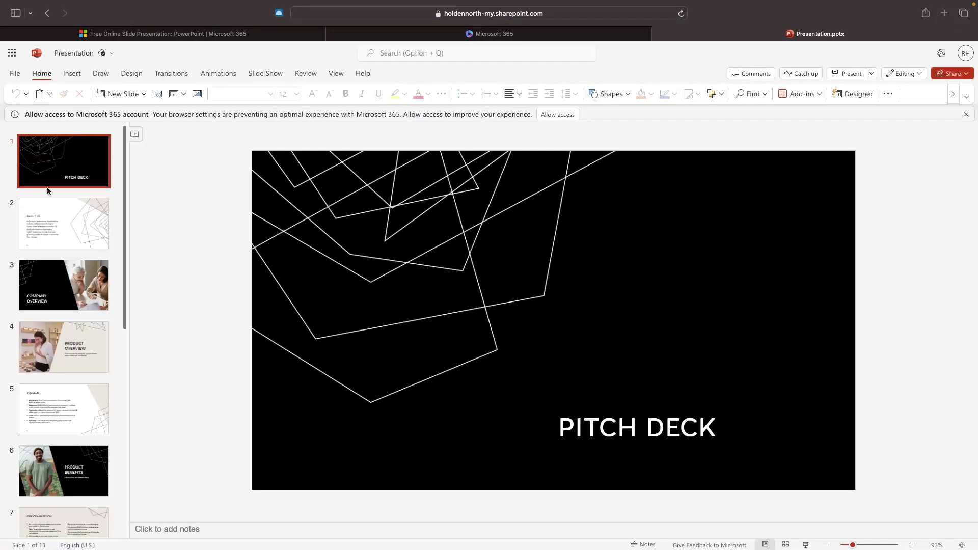
{"action": "left_click", "coordinate": [47, 202]}
{"action": "left_click", "coordinate": [57, 281]}
{"action": "scroll", "coordinate": [57, 281], "scroll_direction": "down", "scroll_amount": 3}
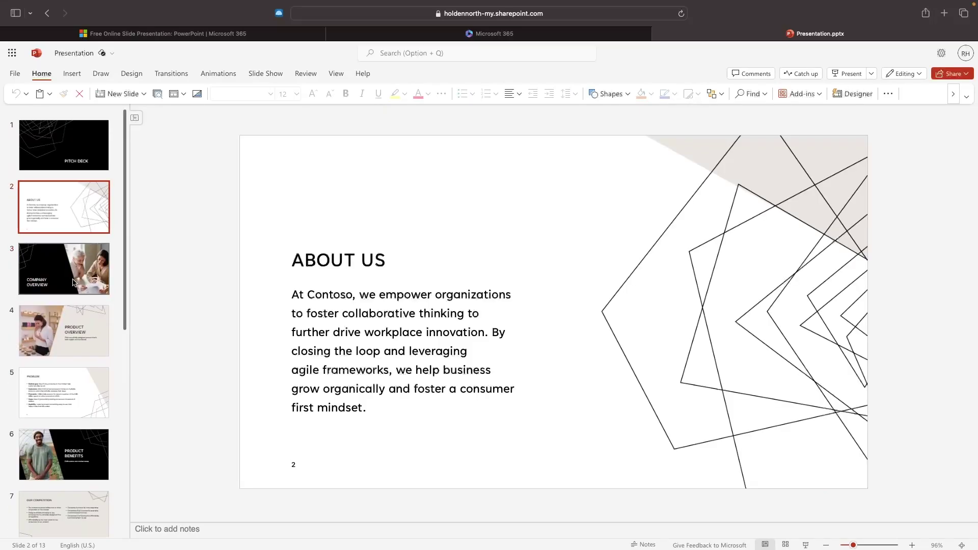
{"action": "left_click", "coordinate": [74, 283]}
{"action": "left_click", "coordinate": [69, 335]}
{"action": "scroll", "coordinate": [66, 347], "scroll_direction": "down", "scroll_amount": 5}
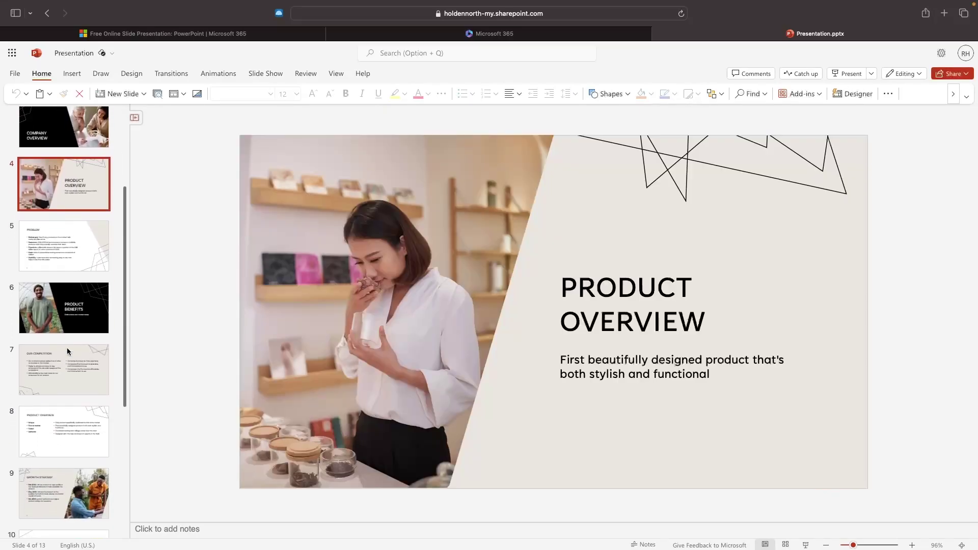
{"action": "left_click", "coordinate": [79, 305]}
{"action": "scroll", "coordinate": [78, 353], "scroll_direction": "down", "scroll_amount": 7}
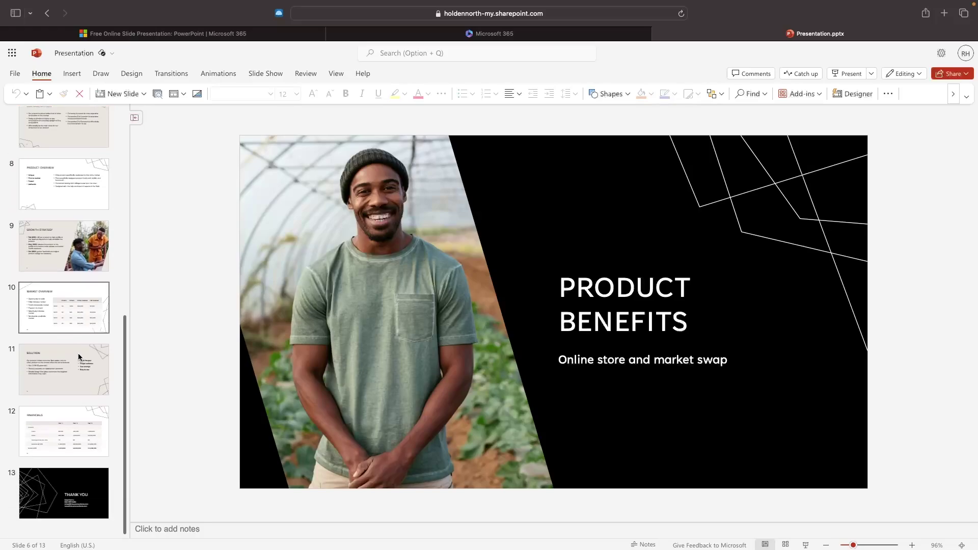
{"action": "scroll", "coordinate": [78, 353], "scroll_direction": "up", "scroll_amount": 10}
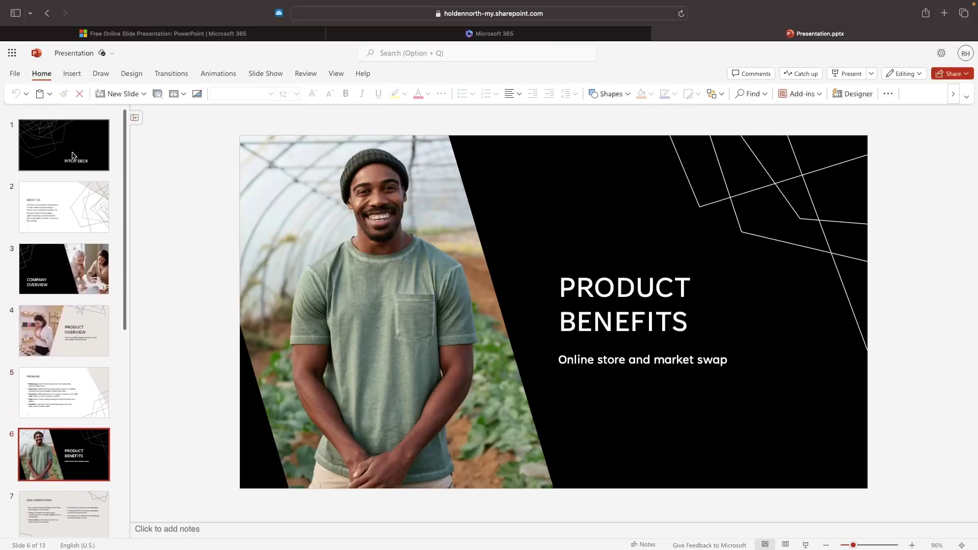
{"action": "left_click", "coordinate": [81, 161]}
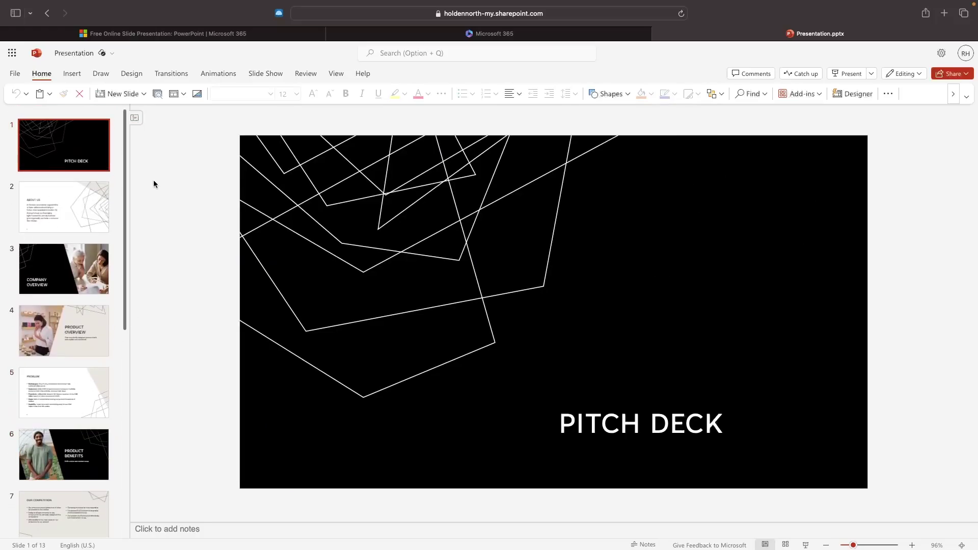
Replace the PITCH DECK title with G-FORCE NORTH
{"action": "triple_click", "coordinate": [627, 422]}
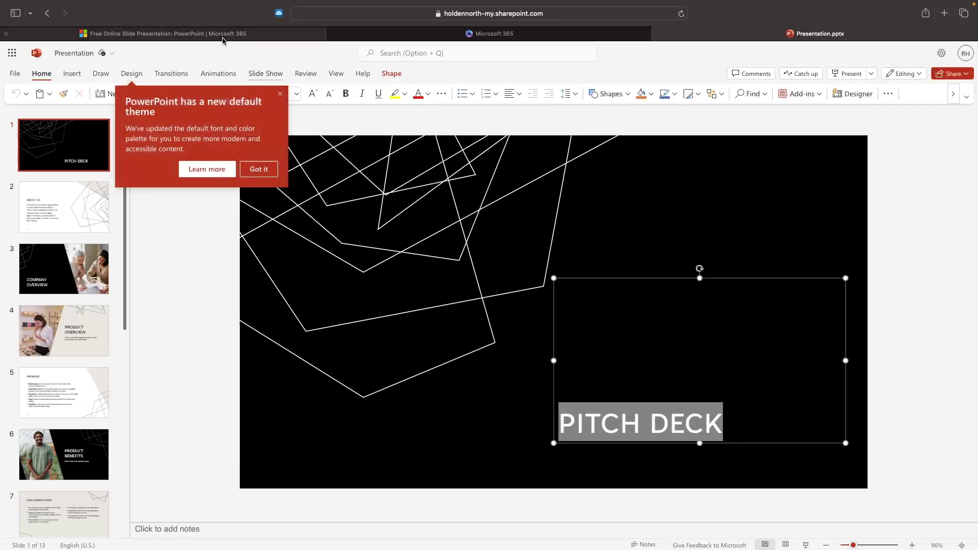
{"action": "mouse_move", "coordinate": [680, 432]}
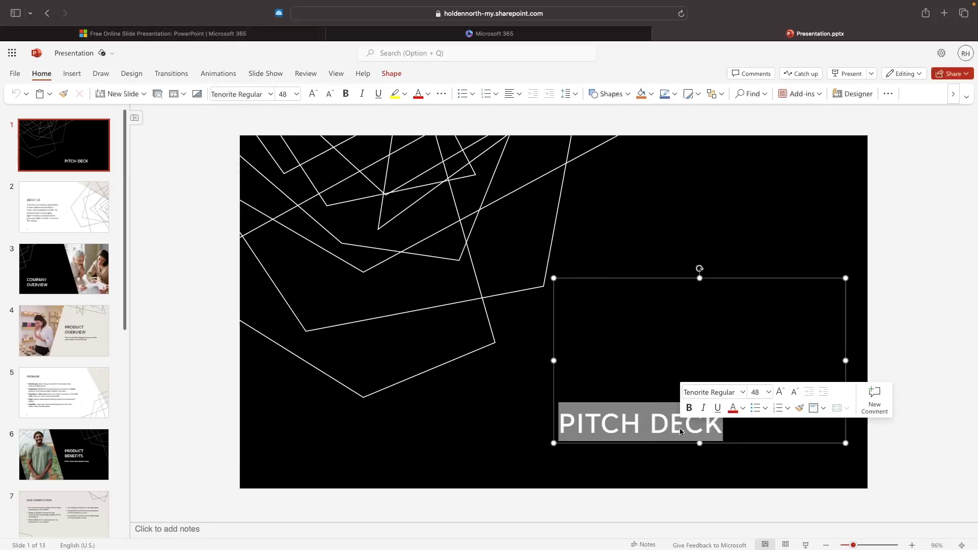
{"action": "type", "text": "G-FOR"}
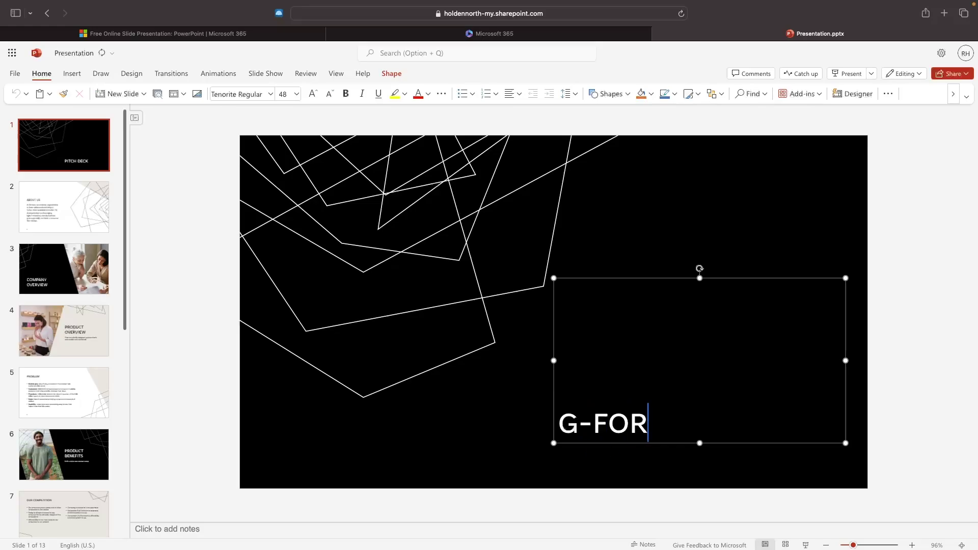
{"action": "type", "text": "CE NORTH"}
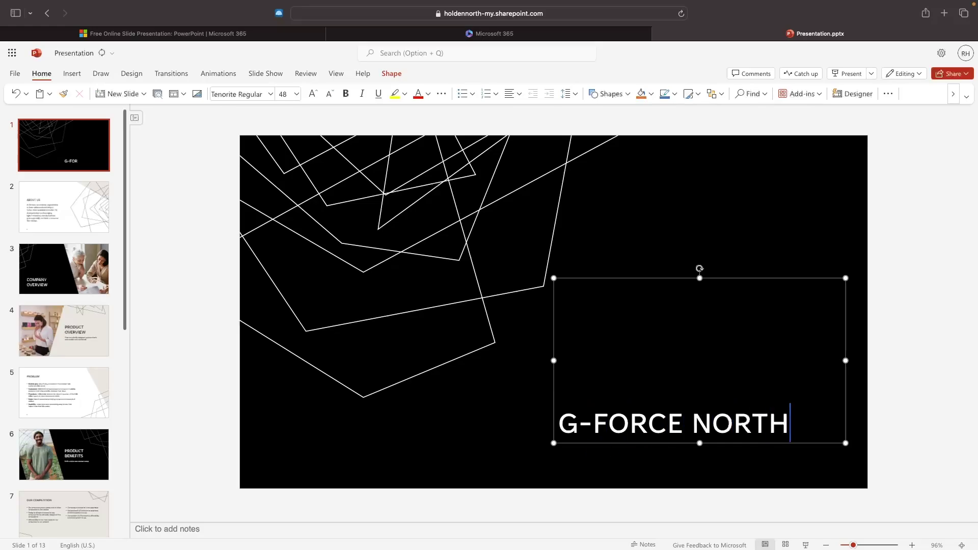
Look over the About Us slide's title and body text, then select the Company Overview photo
{"action": "left_click", "coordinate": [85, 209]}
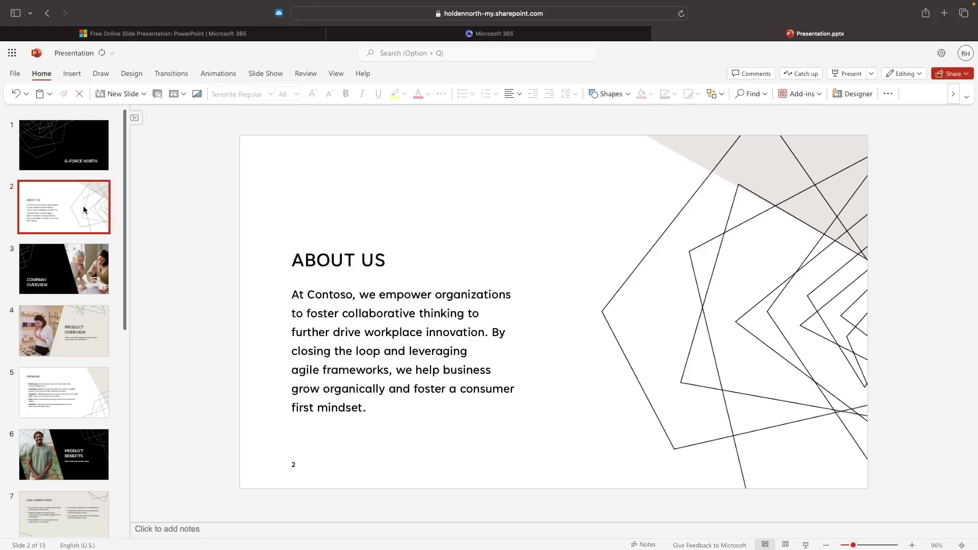
{"action": "left_click", "coordinate": [383, 256]}
{"action": "triple_click", "coordinate": [382, 256]}
{"action": "left_click", "coordinate": [386, 388]}
{"action": "triple_click", "coordinate": [386, 389]}
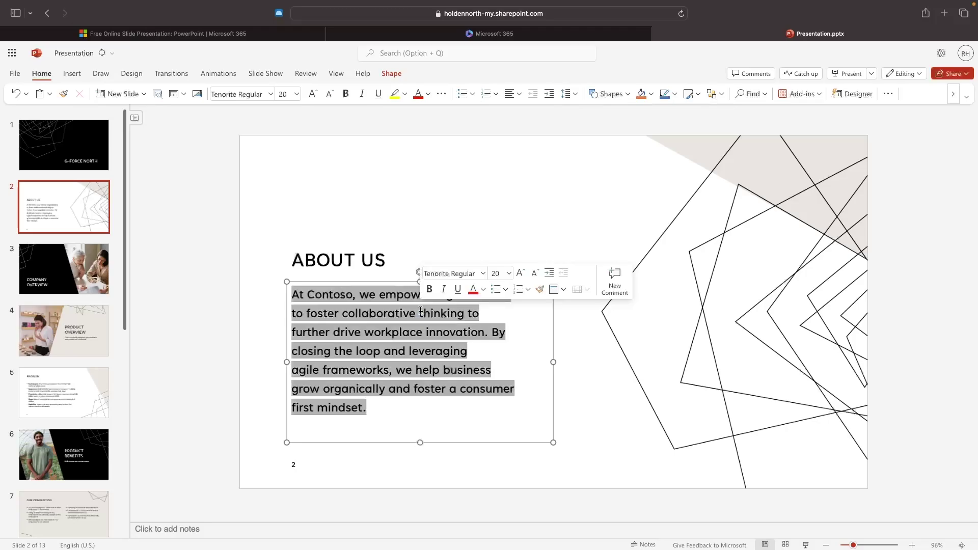
{"action": "left_click", "coordinate": [385, 388]}
{"action": "key", "text": "Escape"}
{"action": "key", "text": "Escape"}
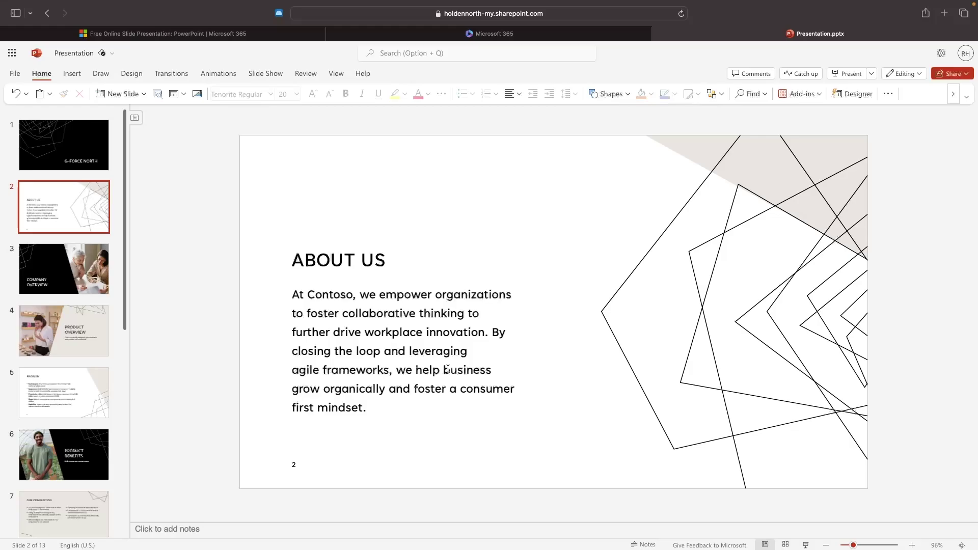
{"action": "triple_click", "coordinate": [413, 351]}
{"action": "left_click", "coordinate": [91, 260]}
{"action": "left_click", "coordinate": [763, 303]}
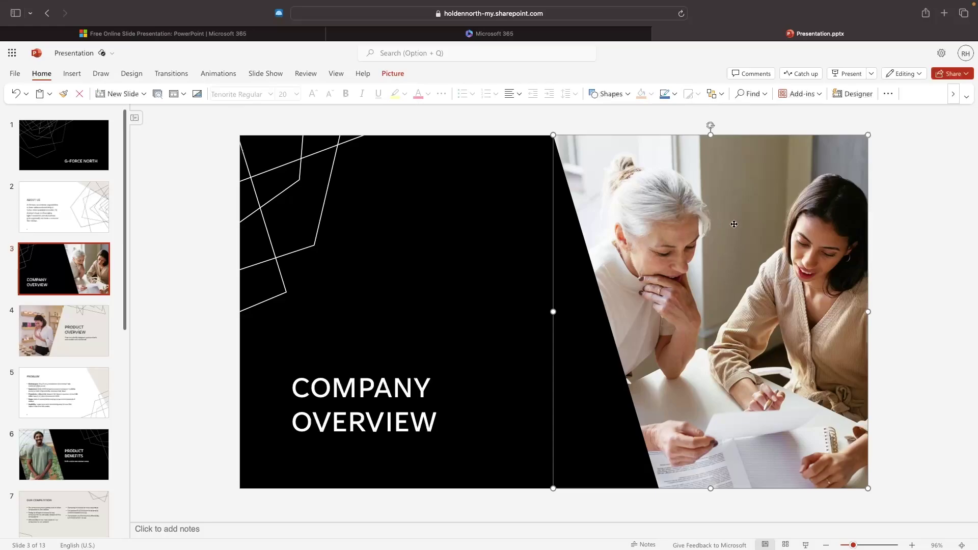
Close the pitch deck and start a new blank presentation
{"action": "left_click", "coordinate": [540, 212]}
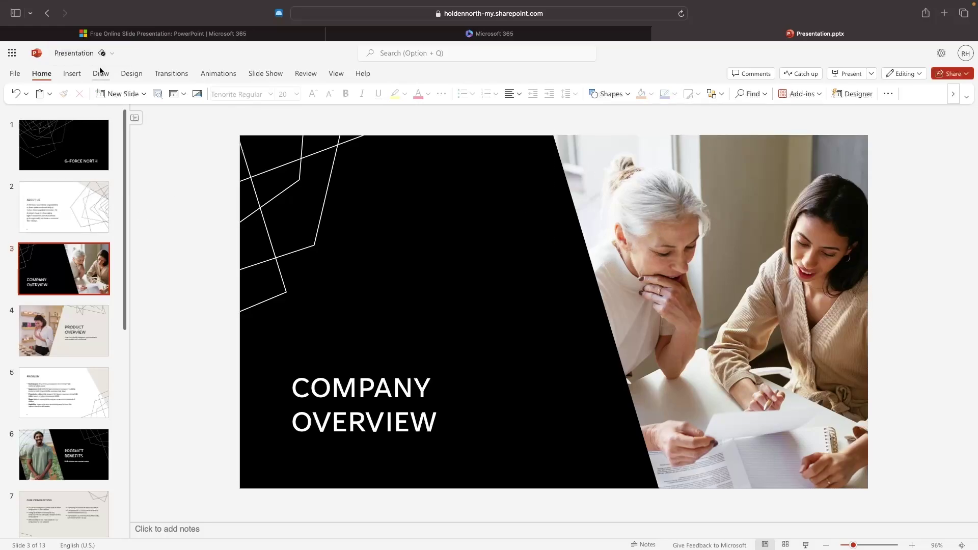
{"action": "key", "text": "super+w"}
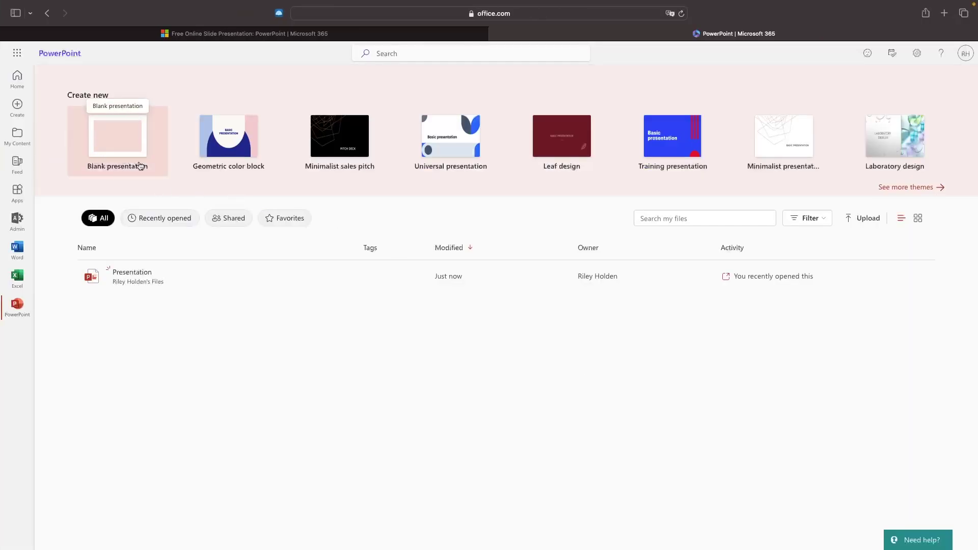
{"action": "left_click", "coordinate": [124, 153]}
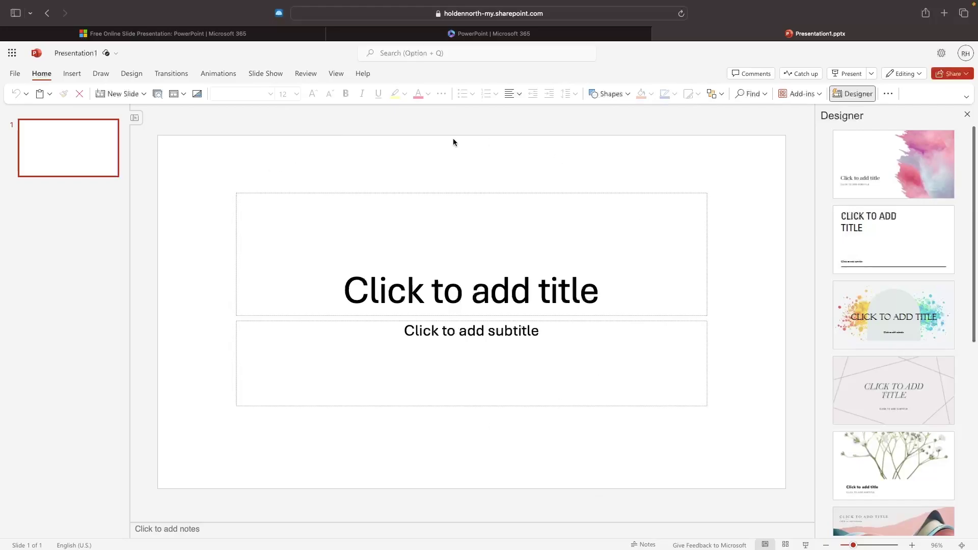
Browse Designer's layout ideas for Presentation1, then dismiss the Designer pane
{"action": "scroll", "coordinate": [874, 307], "scroll_direction": "down", "scroll_amount": 15}
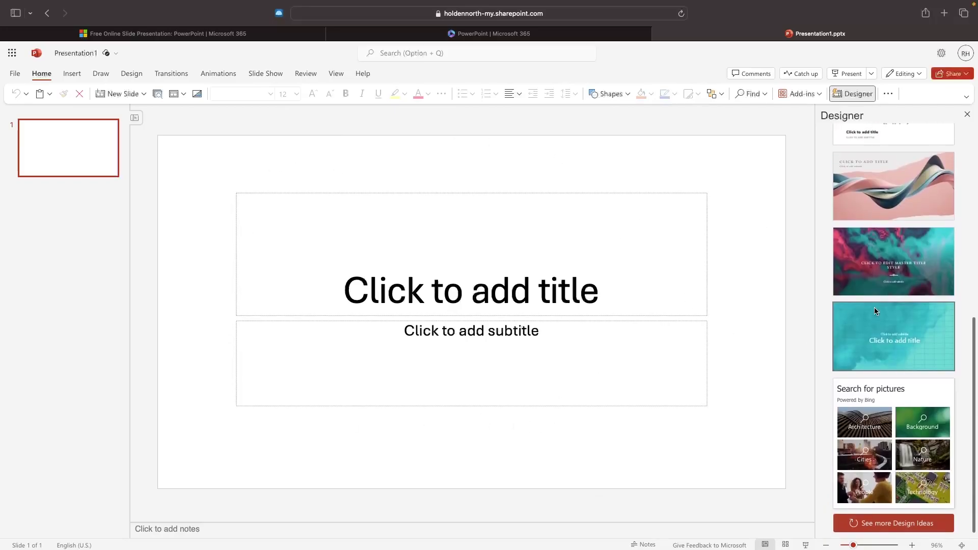
{"action": "scroll", "coordinate": [874, 307], "scroll_direction": "up", "scroll_amount": 15}
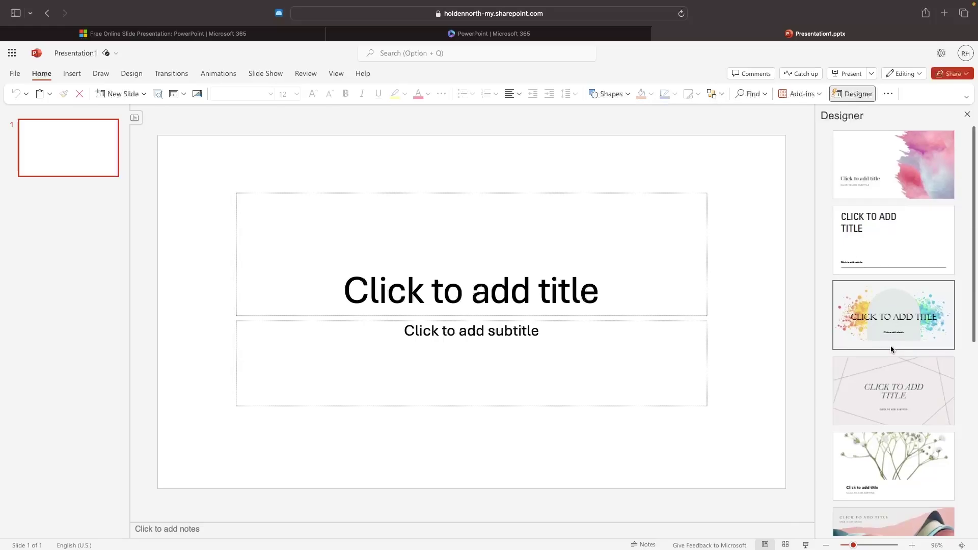
{"action": "scroll", "coordinate": [891, 346], "scroll_direction": "down", "scroll_amount": 15}
{"action": "scroll", "coordinate": [892, 343], "scroll_direction": "up", "scroll_amount": 10}
{"action": "scroll", "coordinate": [897, 302], "scroll_direction": "up", "scroll_amount": 5}
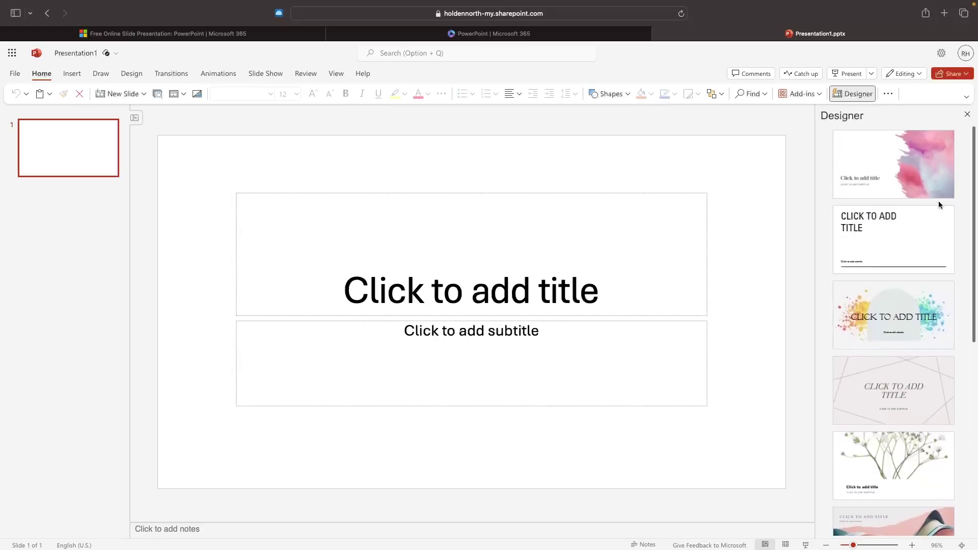
{"action": "left_click", "coordinate": [967, 116]}
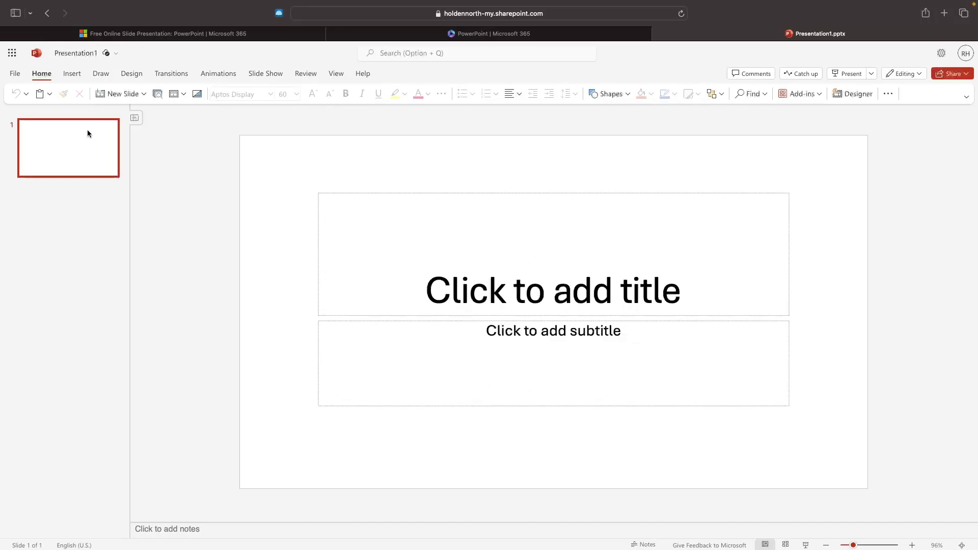
Try the Two Content layout on slide 1, then switch it back to Title Slide
{"action": "right_click", "coordinate": [60, 145]}
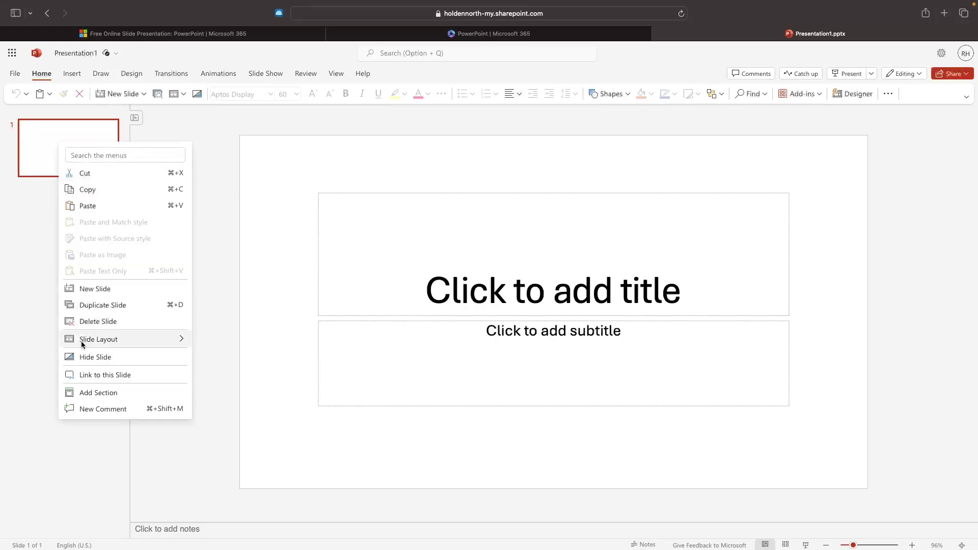
{"action": "mouse_move", "coordinate": [81, 341]}
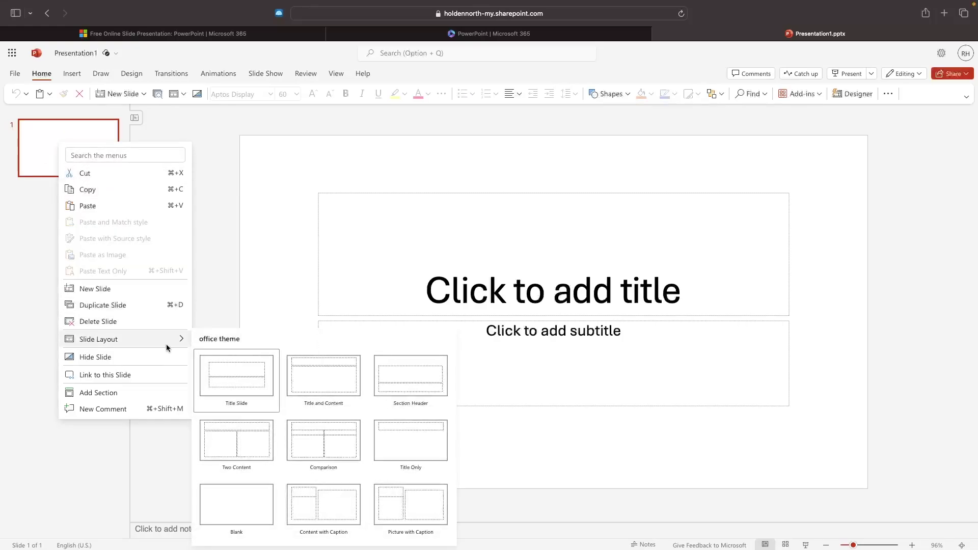
{"action": "left_click", "coordinate": [225, 436]}
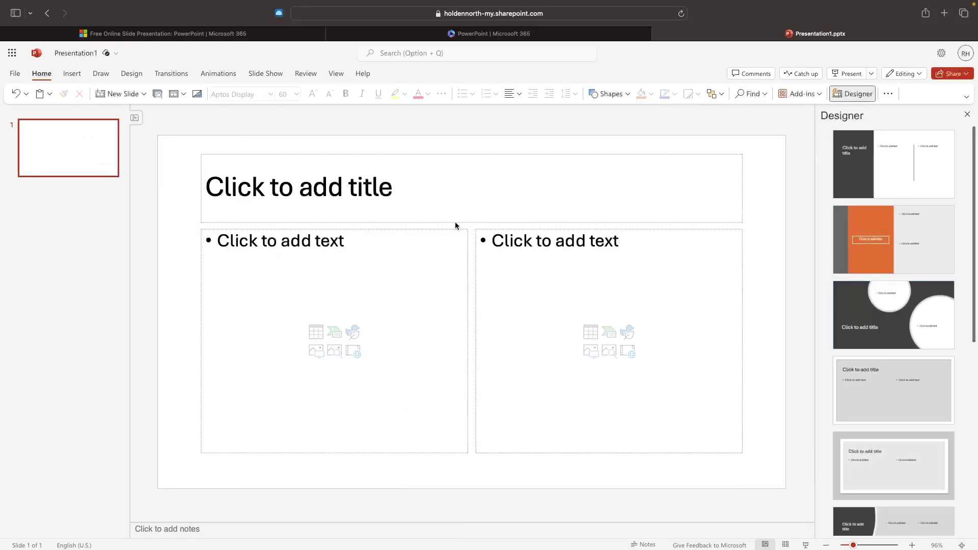
{"action": "left_click", "coordinate": [966, 114]}
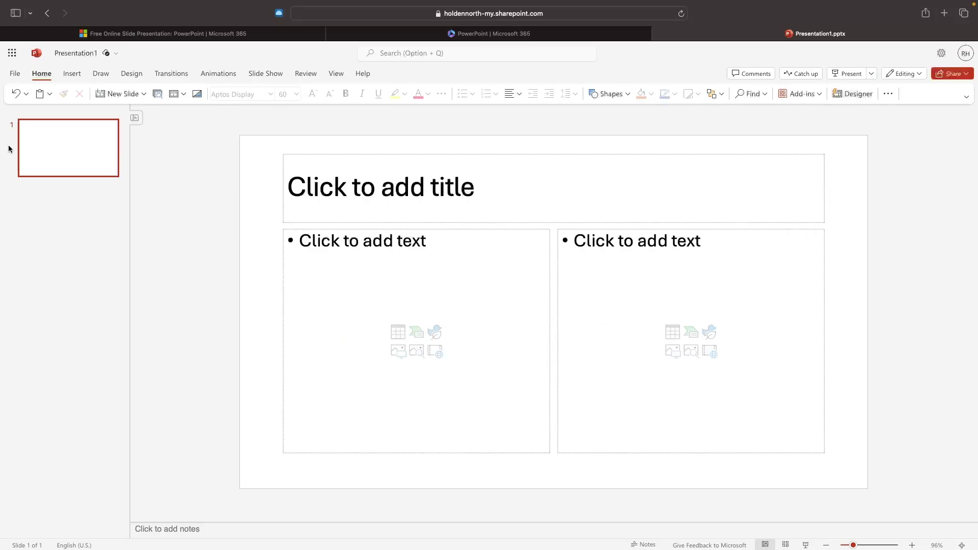
{"action": "right_click", "coordinate": [87, 157]}
{"action": "mouse_move", "coordinate": [140, 355]}
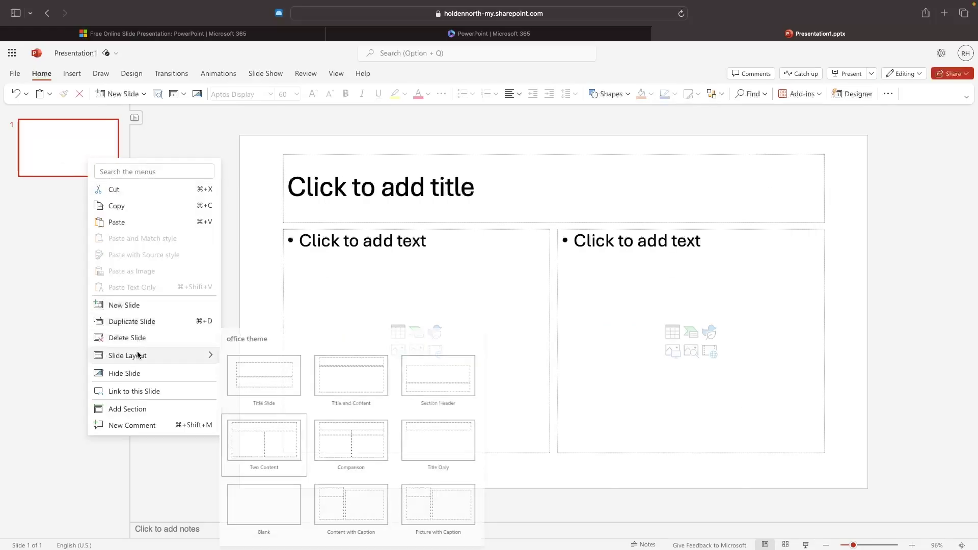
{"action": "left_click", "coordinate": [225, 392]}
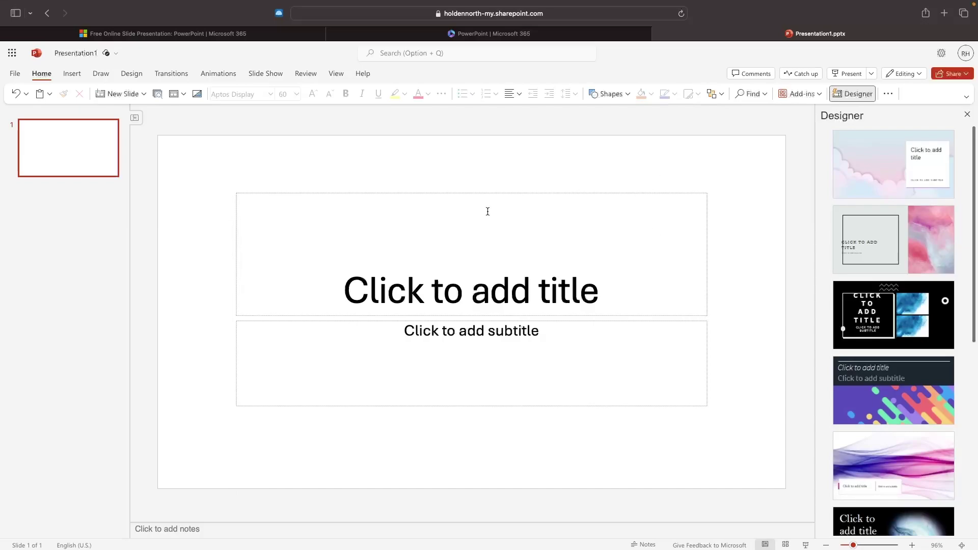
Title the slide 'United States'
{"action": "left_click", "coordinate": [574, 266]}
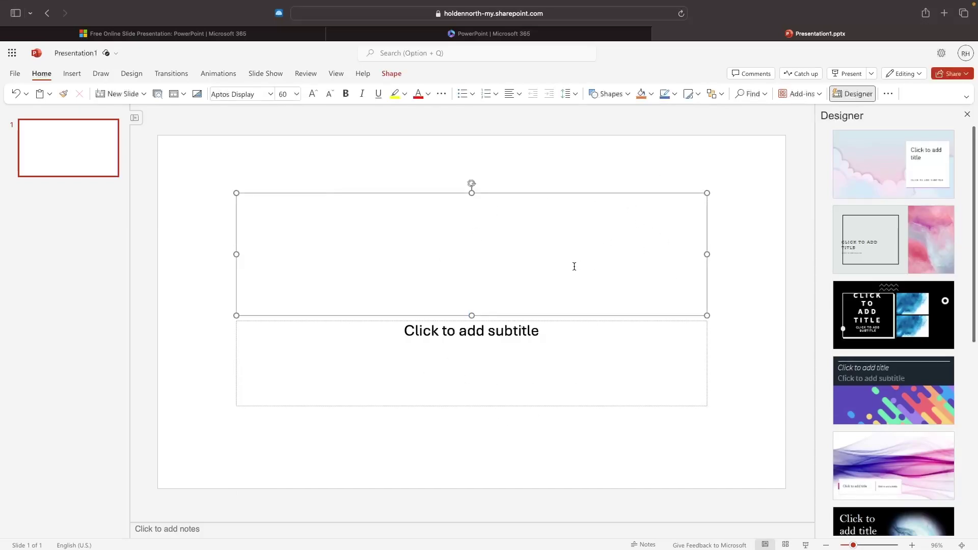
{"action": "type", "text": "uni"}
{"action": "key", "text": "BackSpace"}
{"action": "key", "text": "BackSpace"}
{"action": "key", "text": "BackSpace"}
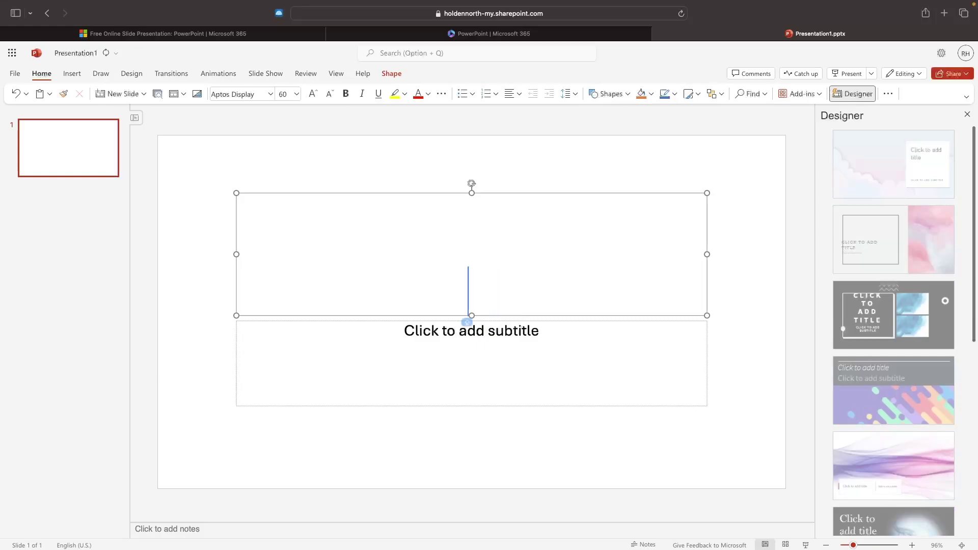
{"action": "type", "text": "United St"}
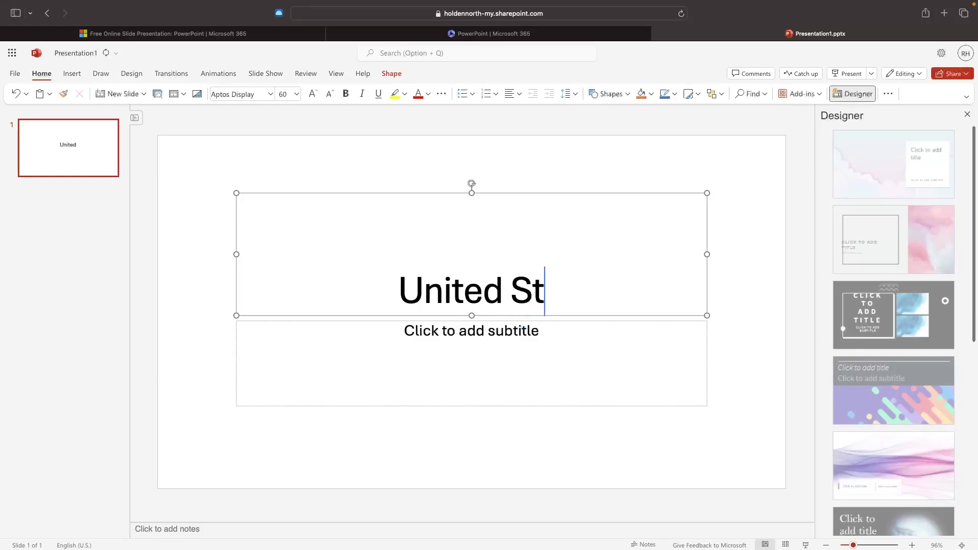
{"action": "type", "text": "ates"}
Add the subtitle 'By G-Force North'
{"action": "left_click", "coordinate": [518, 329]}
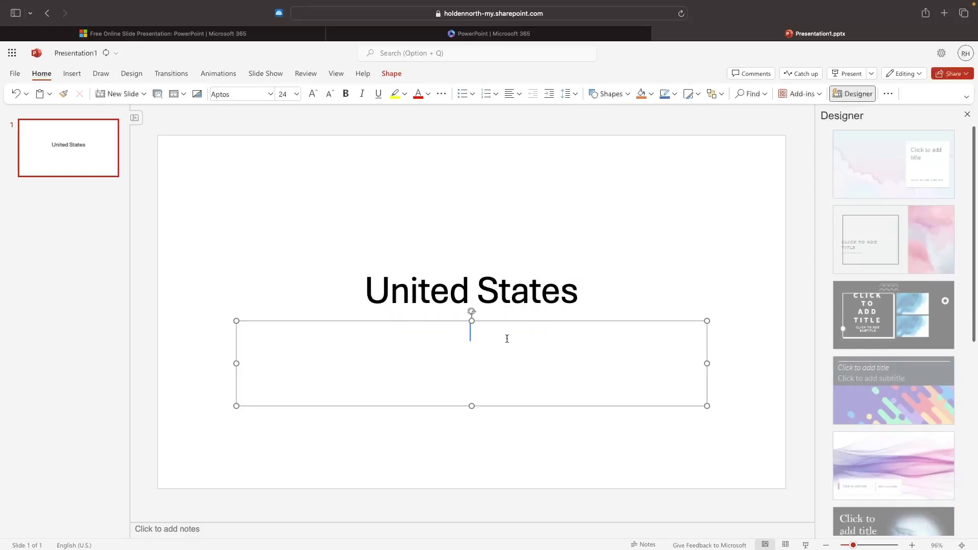
{"action": "type", "text": "BY"}
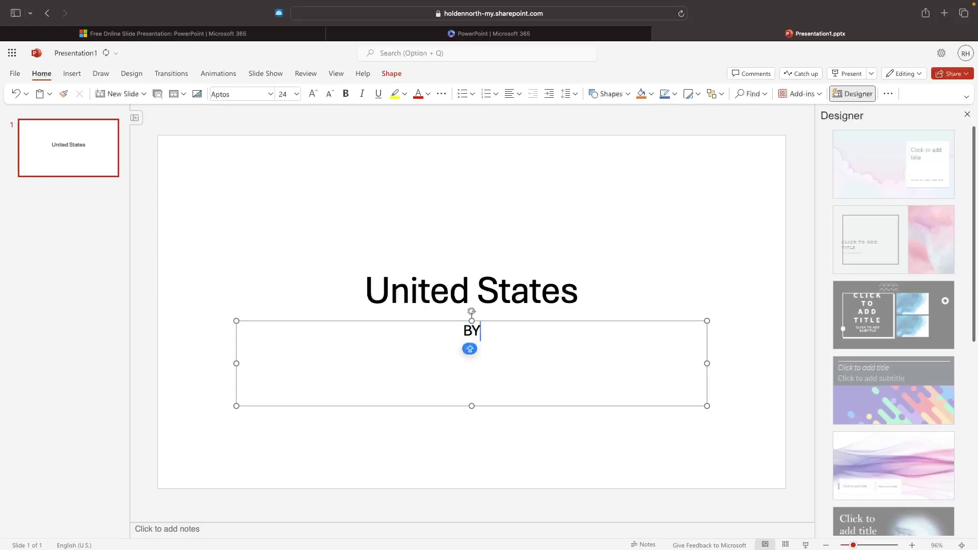
{"action": "key", "text": "BackSpace"}
{"action": "key", "text": "BackSpace"}
{"action": "type", "text": "By G"}
{"action": "type", "text": "-Force North"}
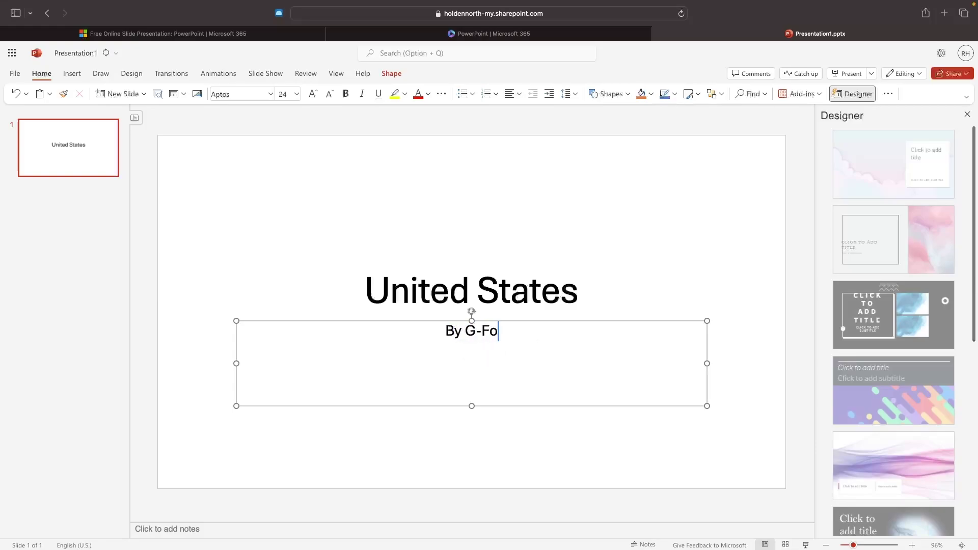
{"action": "left_click", "coordinate": [368, 245]}
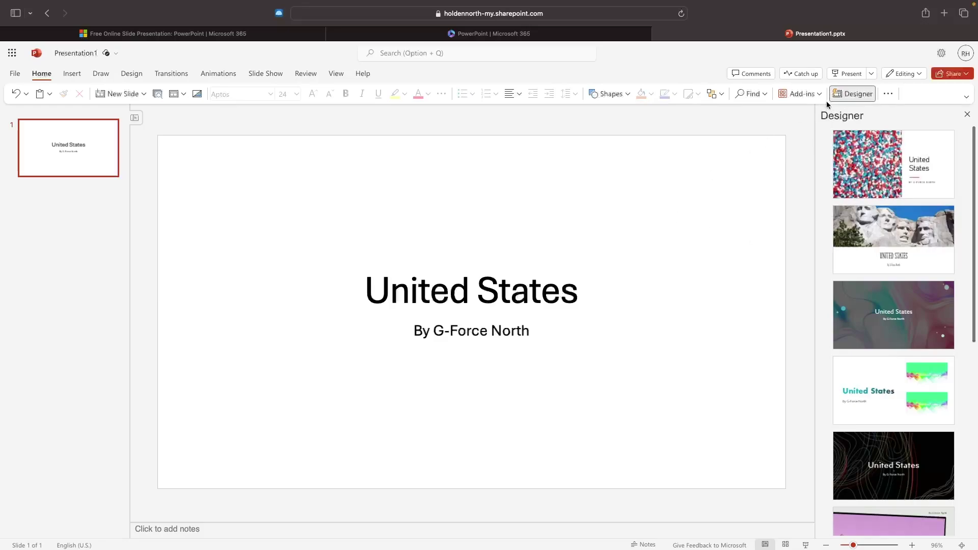
Apply Designer's Mount Rushmore photo design to the title slide
{"action": "left_click", "coordinate": [853, 93]}
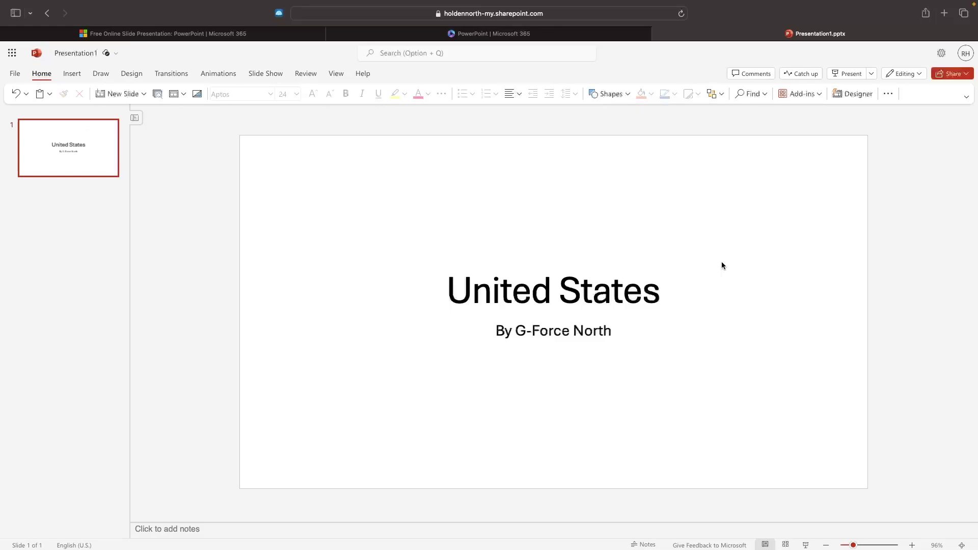
{"action": "left_click", "coordinate": [862, 97]}
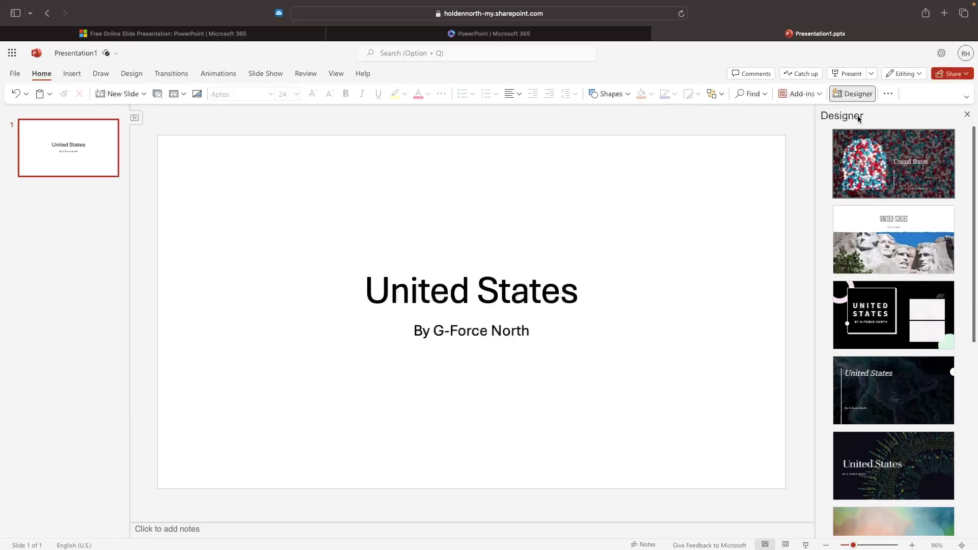
{"action": "scroll", "coordinate": [905, 204], "scroll_direction": "down", "scroll_amount": 10}
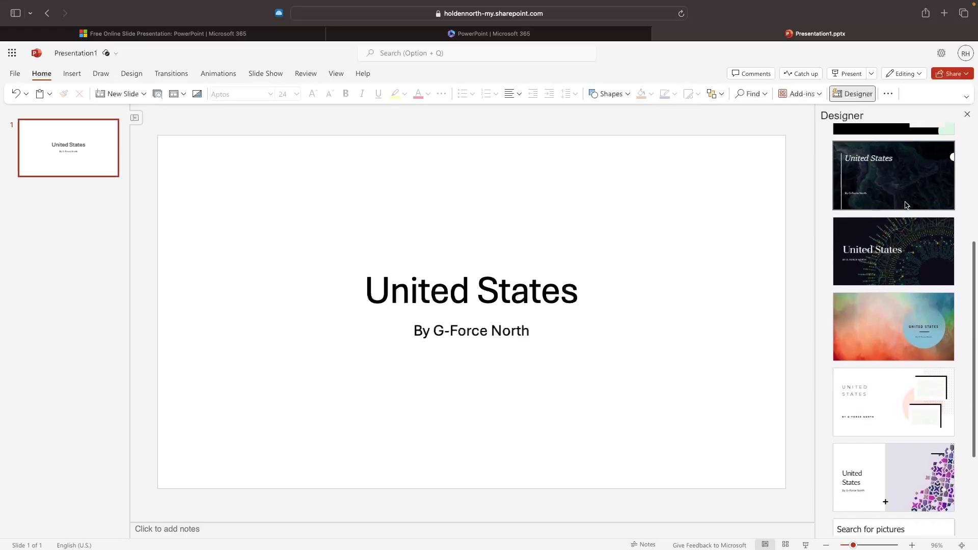
{"action": "scroll", "coordinate": [904, 200], "scroll_direction": "up", "scroll_amount": 10}
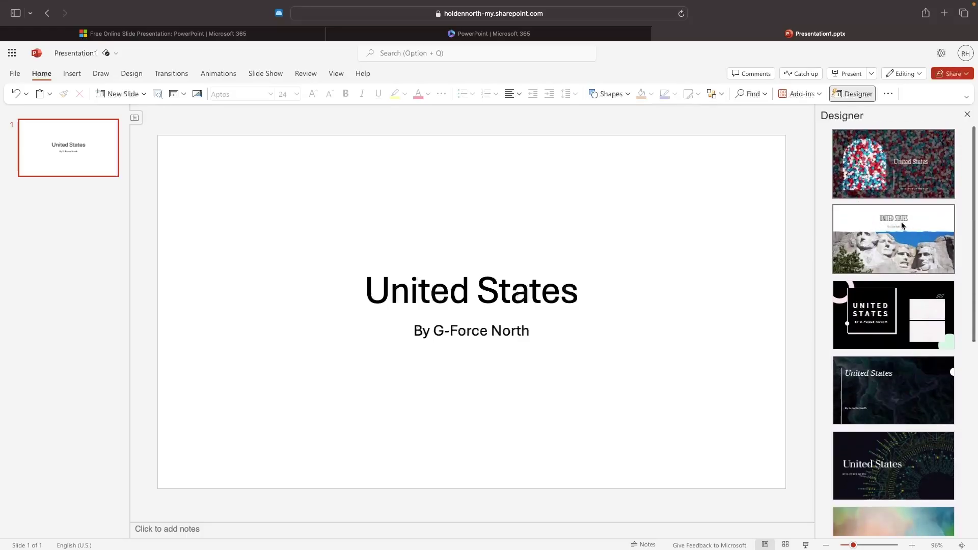
{"action": "scroll", "coordinate": [903, 239], "scroll_direction": "down", "scroll_amount": 4}
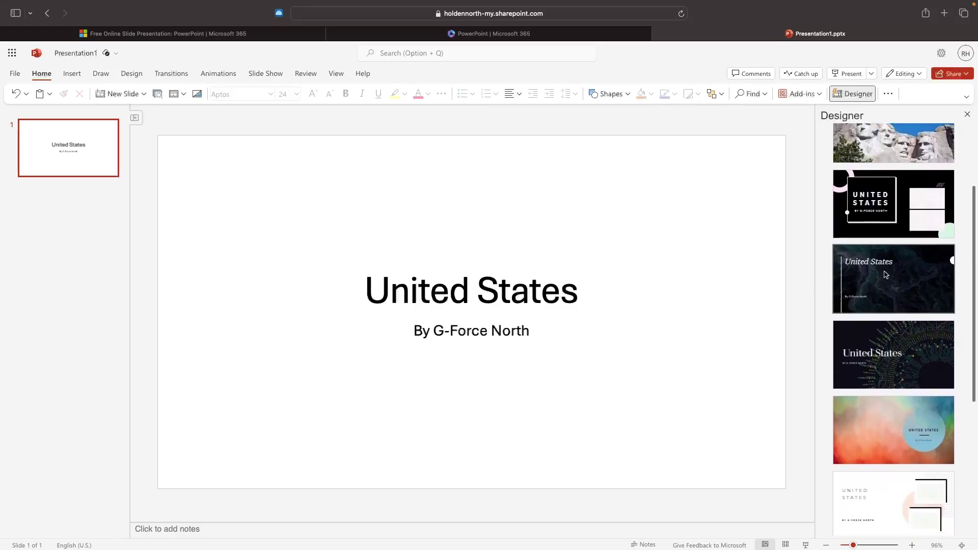
{"action": "scroll", "coordinate": [892, 210], "scroll_direction": "up", "scroll_amount": 4}
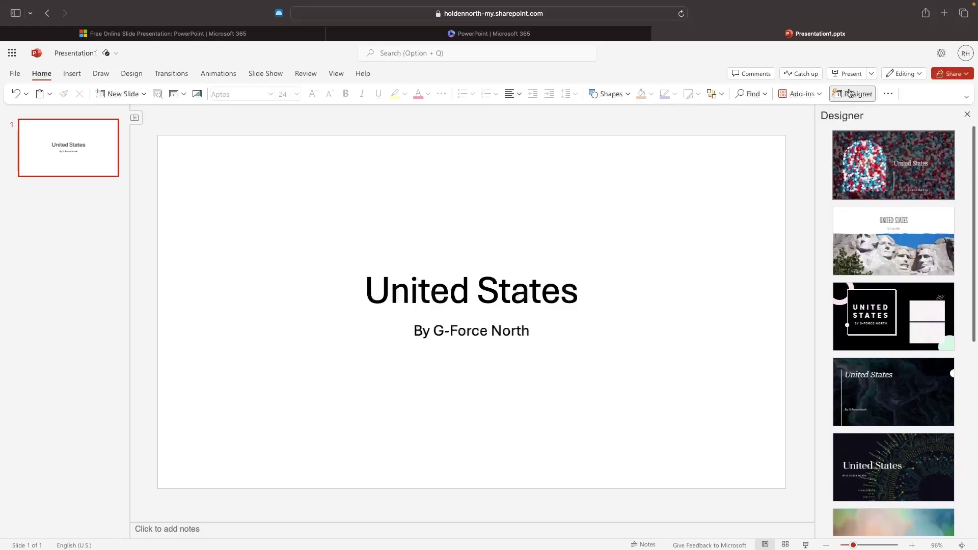
{"action": "left_click", "coordinate": [895, 245]}
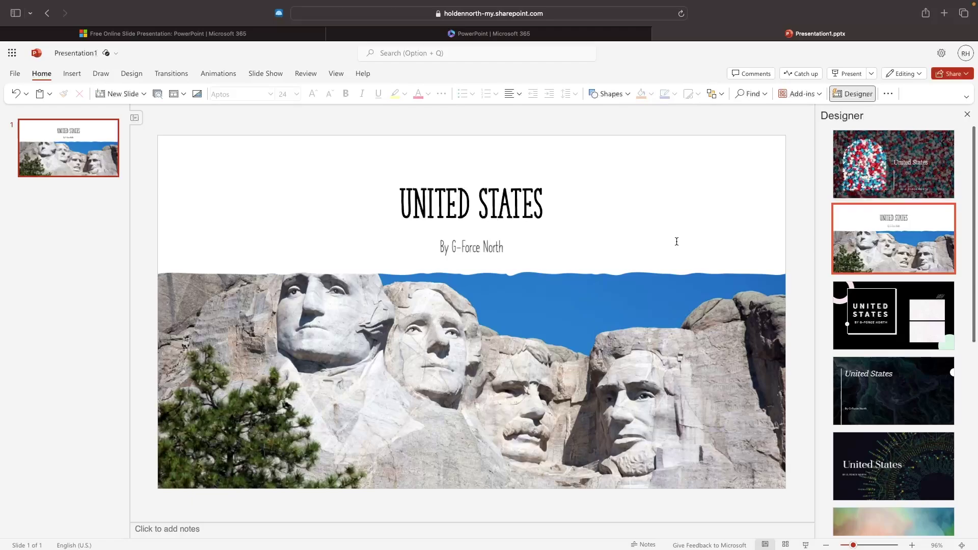
{"action": "scroll", "coordinate": [880, 280], "scroll_direction": "down", "scroll_amount": 3}
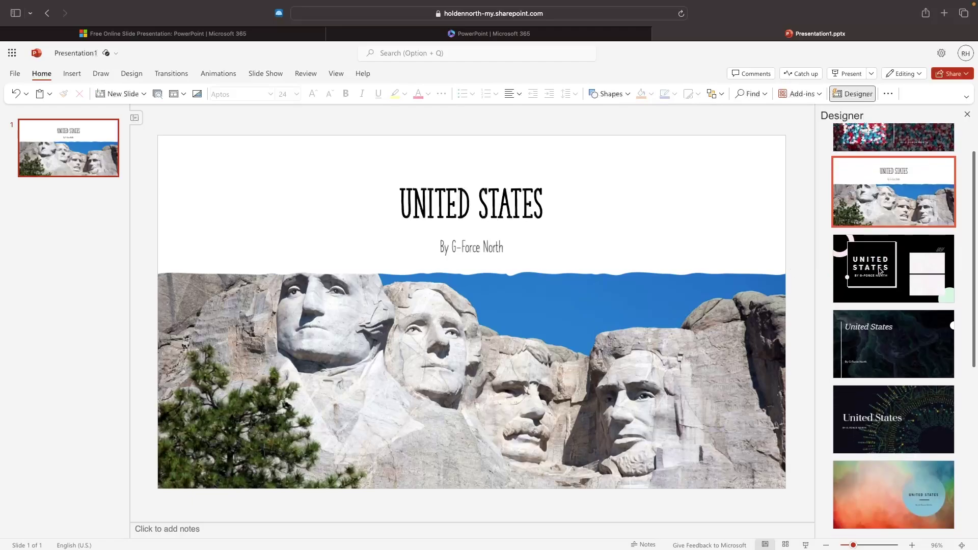
{"action": "scroll", "coordinate": [881, 280], "scroll_direction": "down", "scroll_amount": 5}
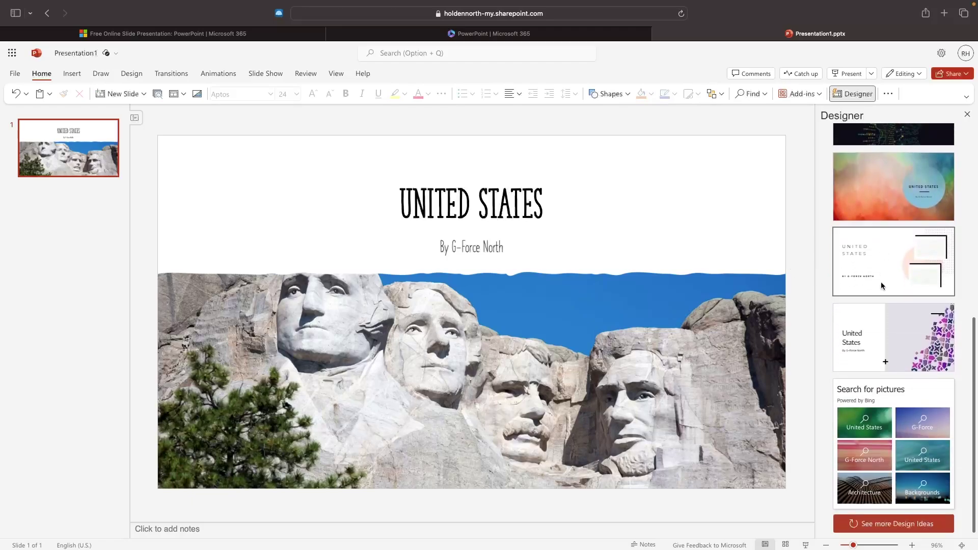
Switch the slide to the Statue of Liberty design from the expanded Design Ideas
{"action": "left_click", "coordinate": [866, 530]}
{"action": "scroll", "coordinate": [908, 504], "scroll_direction": "down", "scroll_amount": 10}
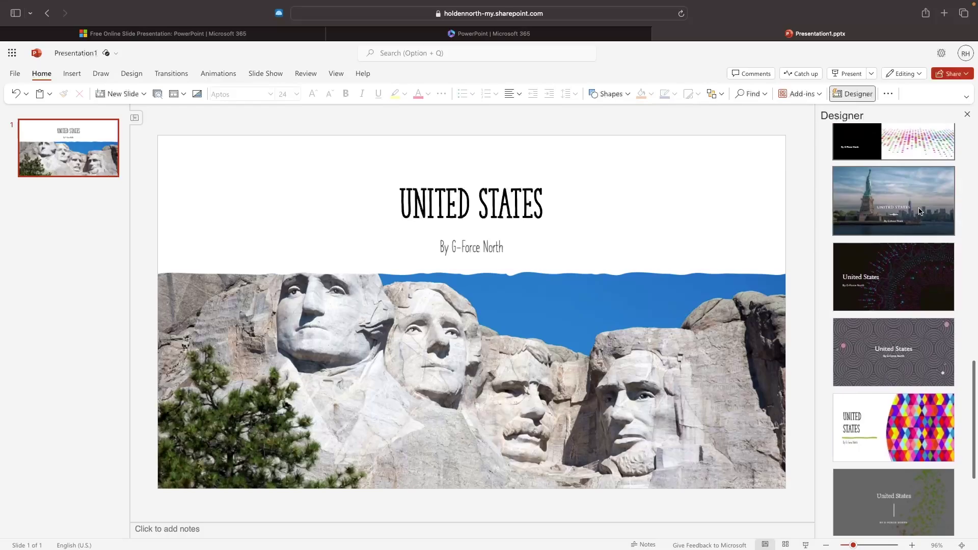
{"action": "left_click", "coordinate": [917, 215]}
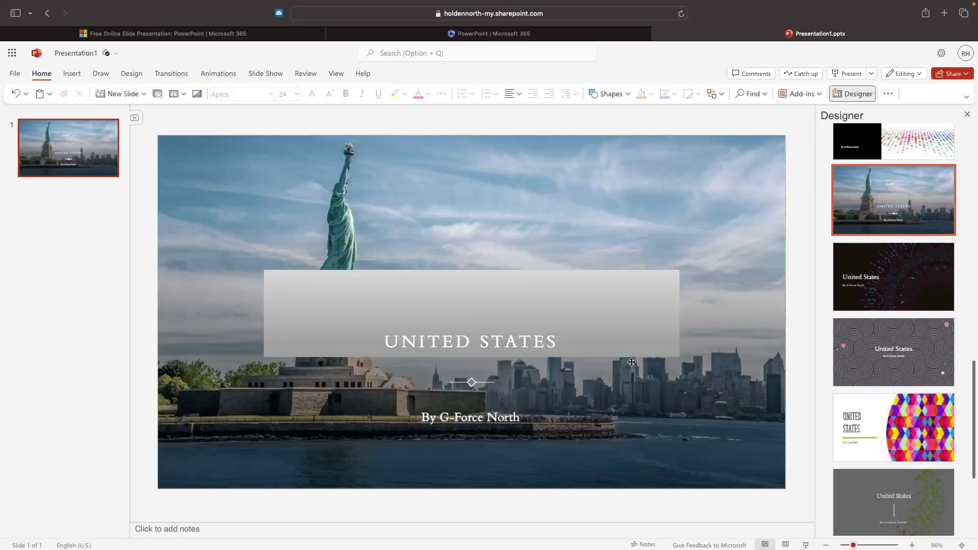
{"action": "scroll", "coordinate": [856, 364], "scroll_direction": "down", "scroll_amount": 4}
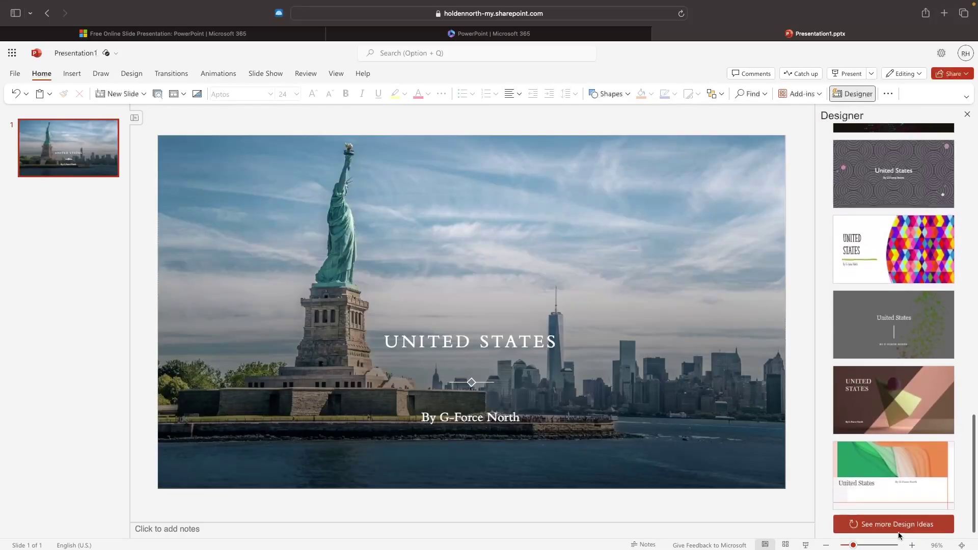
{"action": "left_click", "coordinate": [854, 524]}
Change the whole UNITED STATES title's font to Baskerville Old Face
{"action": "left_click", "coordinate": [458, 345]}
{"action": "left_click_drag", "start_coordinate": [560, 342], "coordinate": [371, 348]}
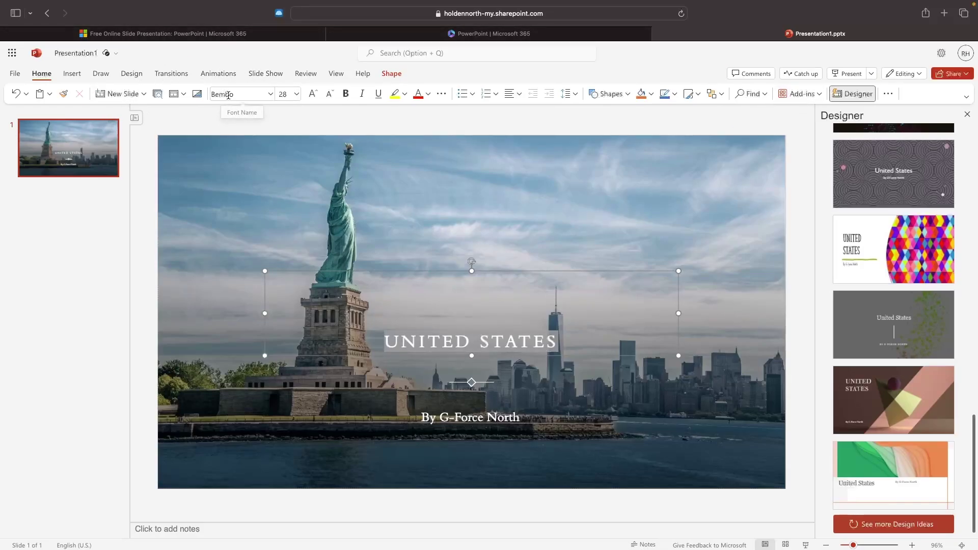
{"action": "left_click", "coordinate": [270, 95]}
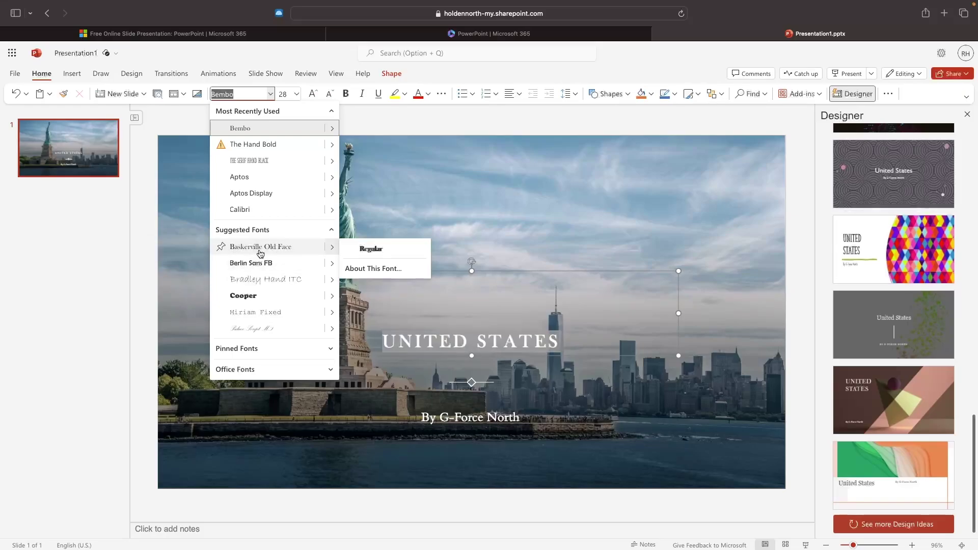
{"action": "left_click", "coordinate": [261, 252]}
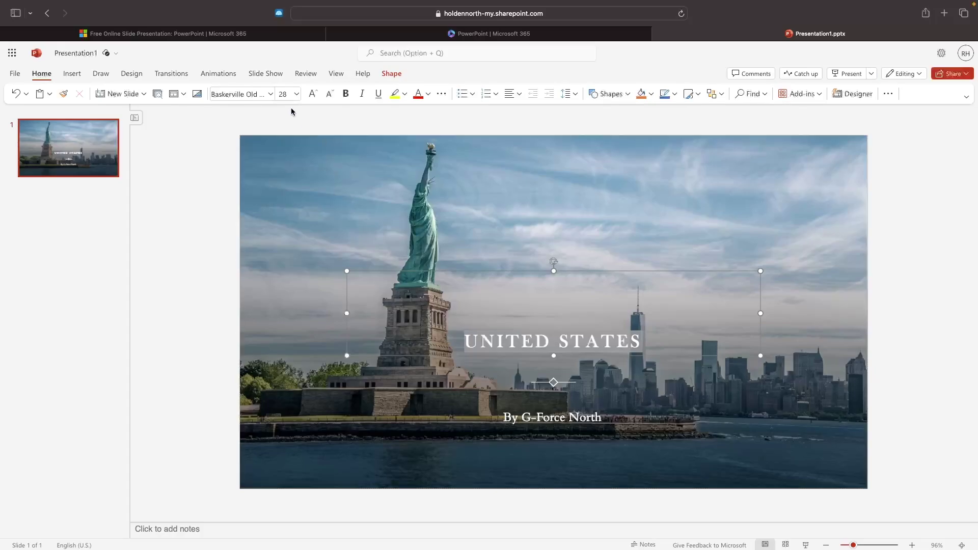
Make the title size 44 and bold, undoing the trial italic and underline
{"action": "left_click", "coordinate": [296, 94]}
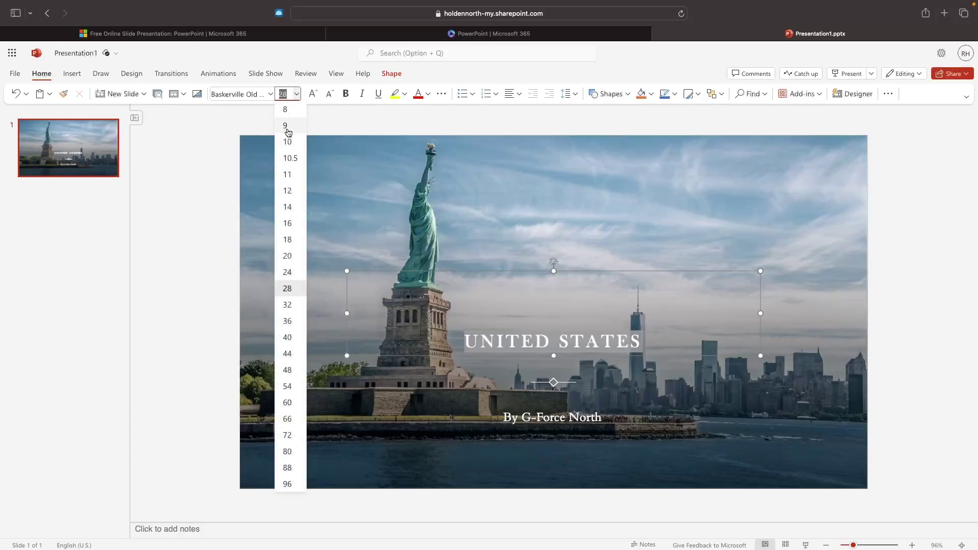
{"action": "left_click", "coordinate": [288, 355]}
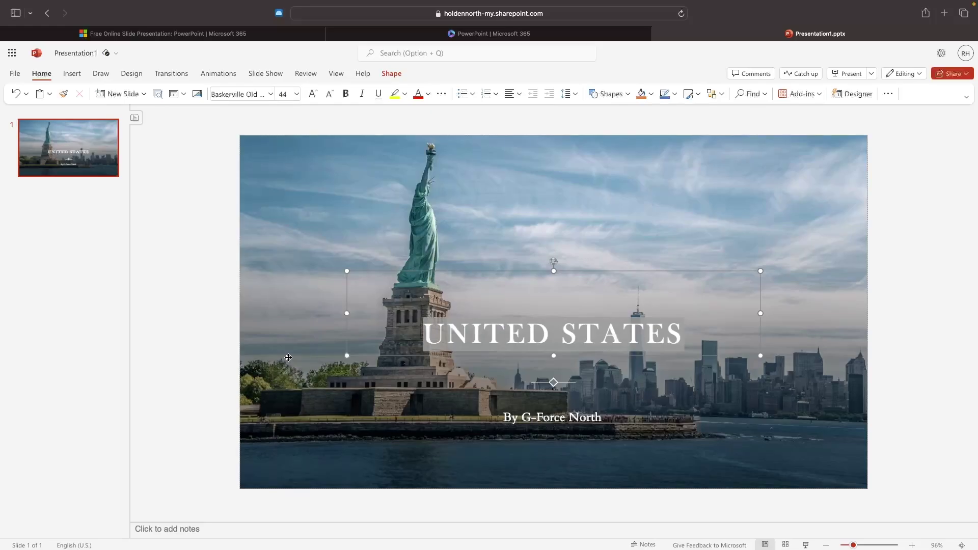
{"action": "left_click", "coordinate": [345, 95]}
{"action": "left_click", "coordinate": [361, 95]}
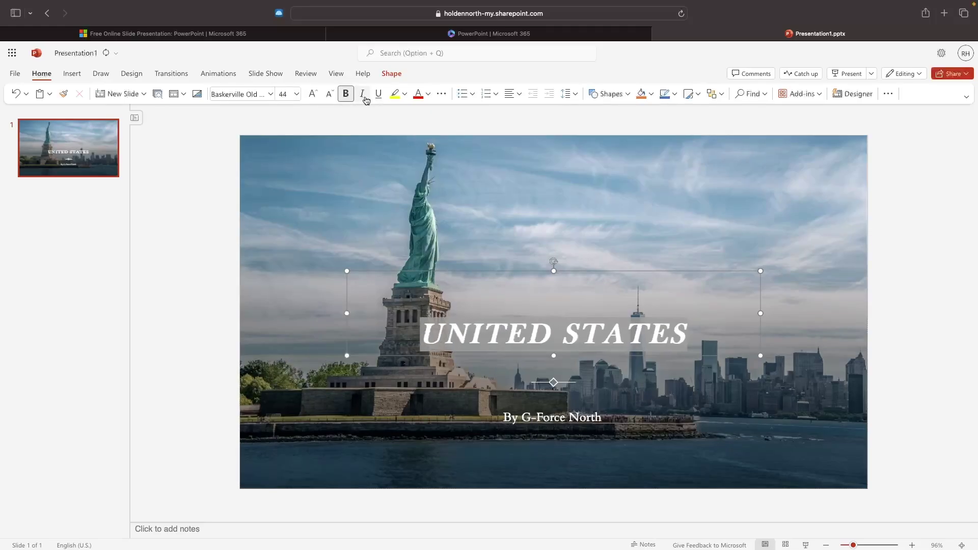
{"action": "left_click", "coordinate": [378, 94]}
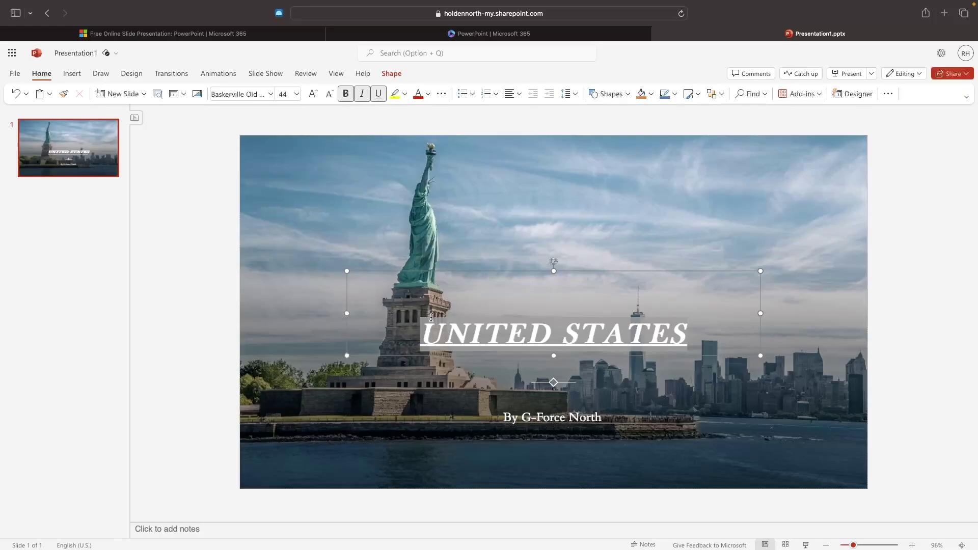
{"action": "left_click", "coordinate": [362, 96]}
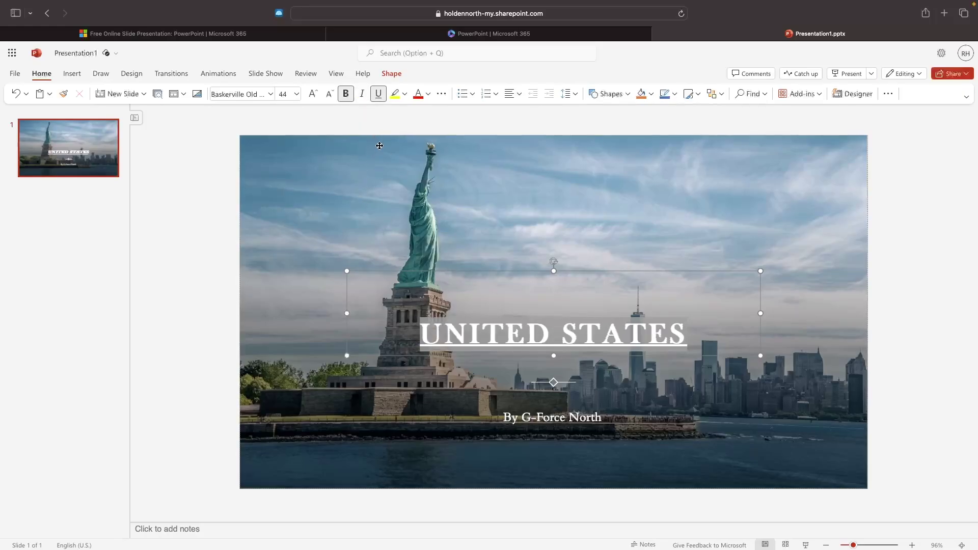
{"action": "left_click", "coordinate": [381, 100]}
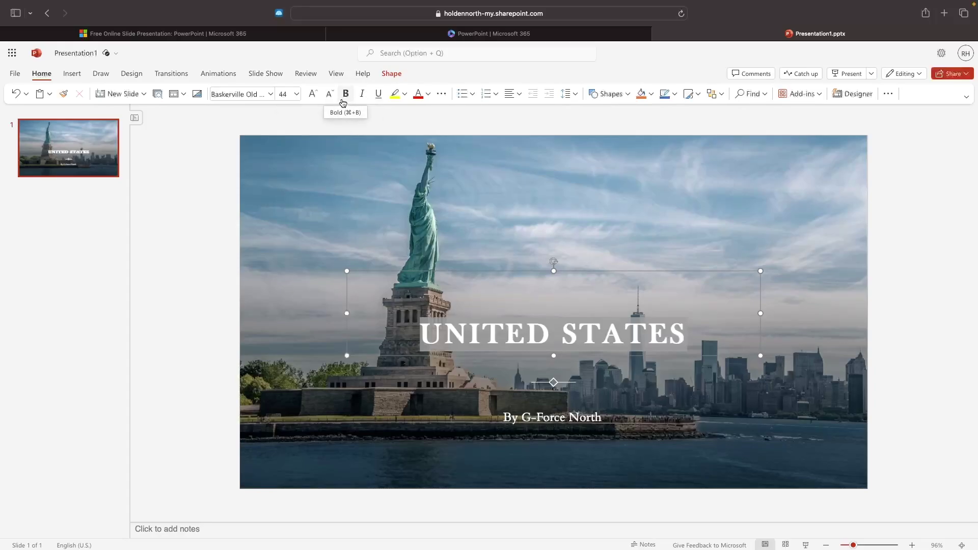
Colour the UNITED STATES title white after briefly trying red
{"action": "left_click", "coordinate": [428, 94]}
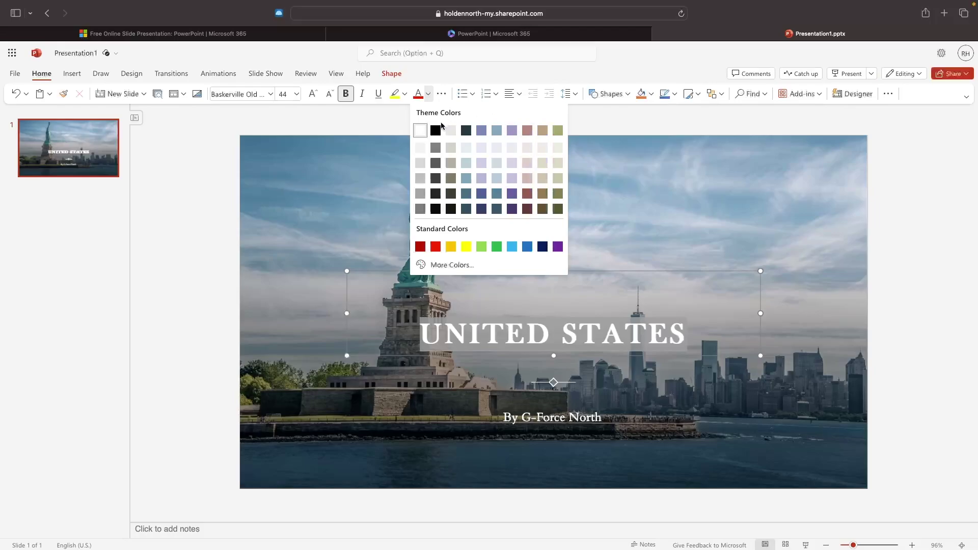
{"action": "left_click", "coordinate": [435, 247]}
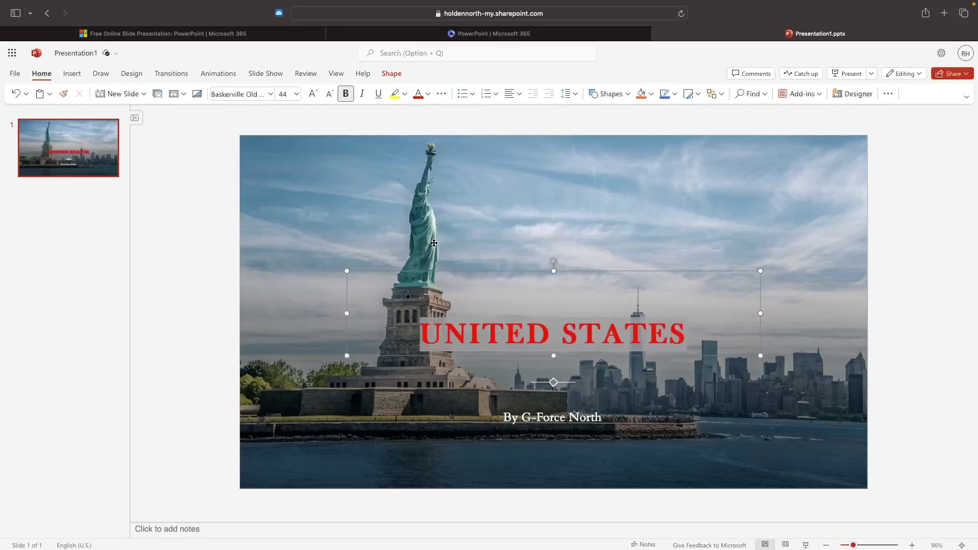
{"action": "left_click", "coordinate": [433, 238]}
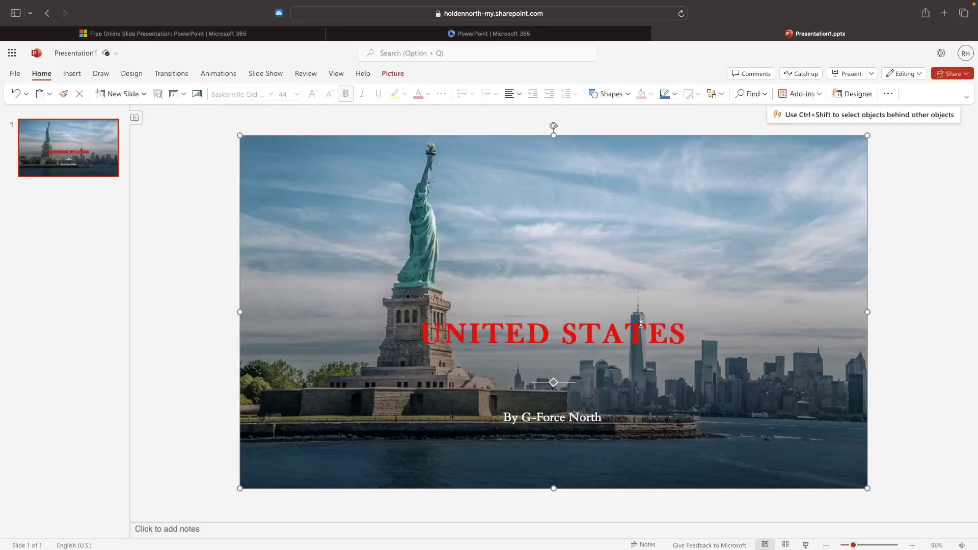
{"action": "left_click", "coordinate": [495, 305]}
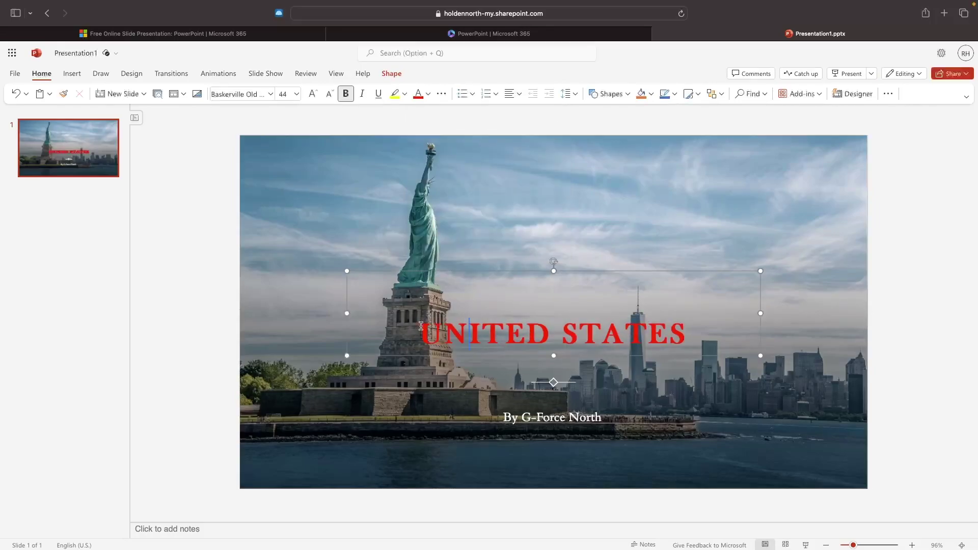
{"action": "left_click", "coordinate": [428, 93]}
{"action": "left_click", "coordinate": [420, 131]}
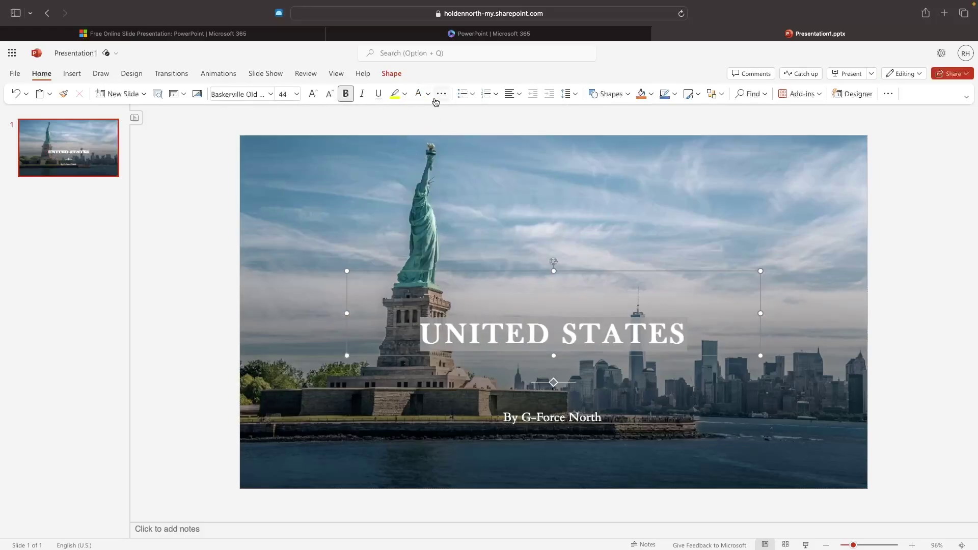
{"action": "left_click", "coordinate": [489, 133]}
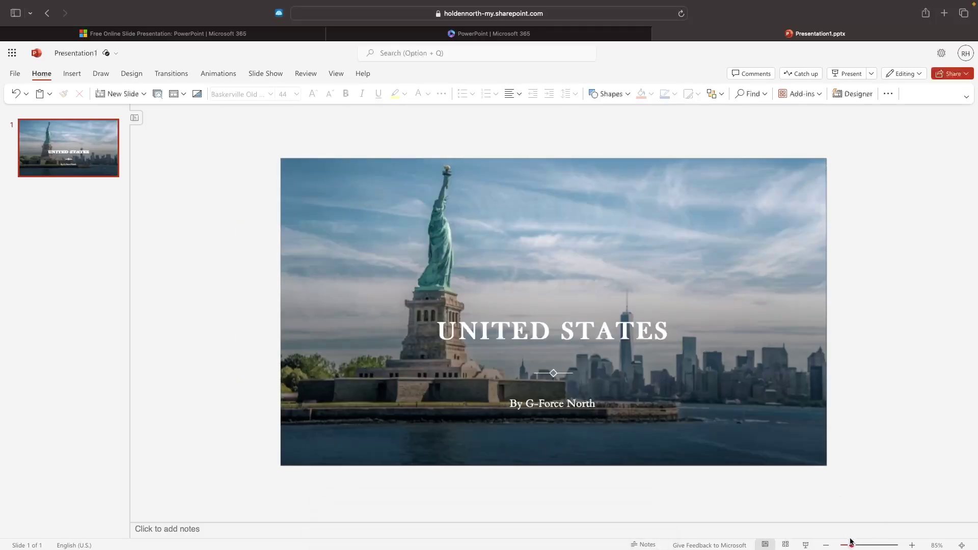
Return the slide zoom to 90% and bring up the new-slide layout choices
{"action": "left_click", "coordinate": [912, 545]}
{"action": "left_click", "coordinate": [910, 546]}
{"action": "left_click", "coordinate": [909, 545]}
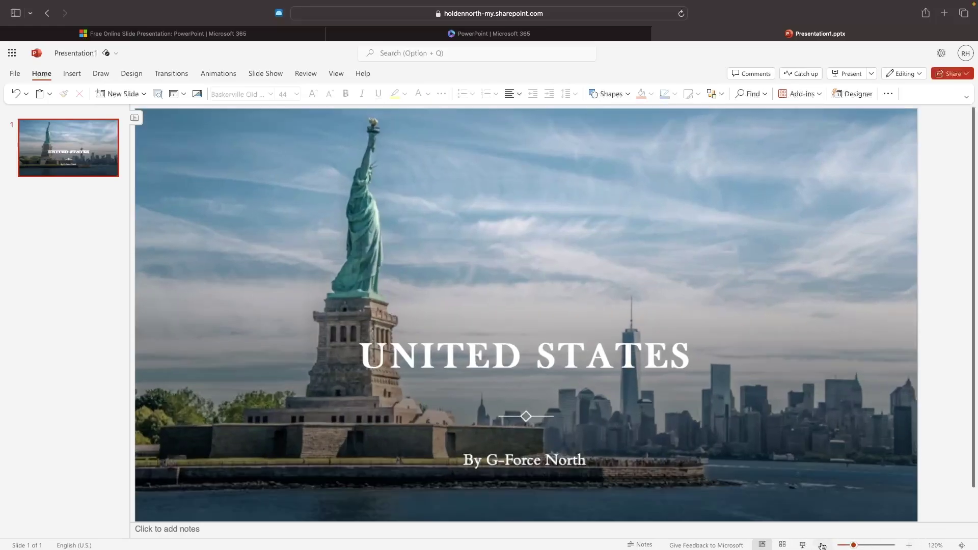
{"action": "left_click", "coordinate": [822, 545]}
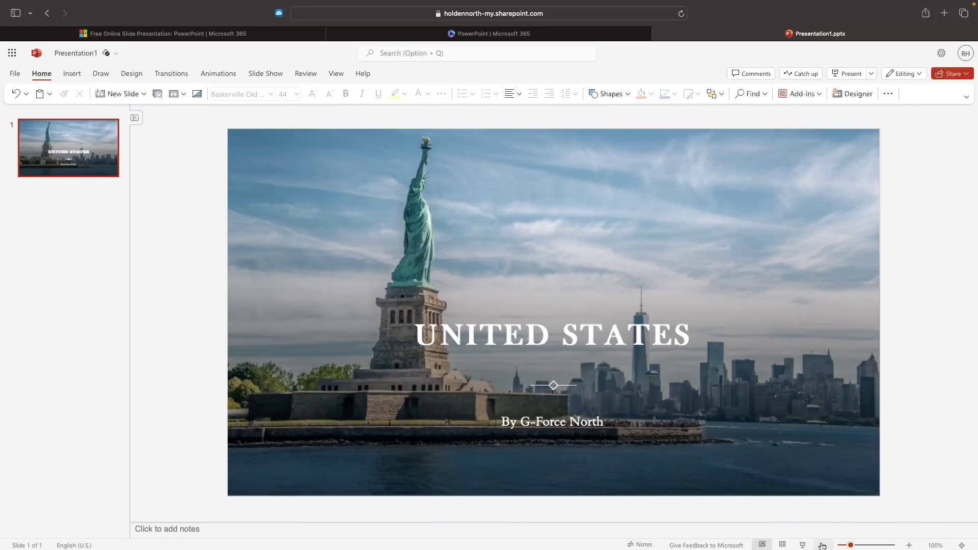
{"action": "left_click", "coordinate": [823, 546]}
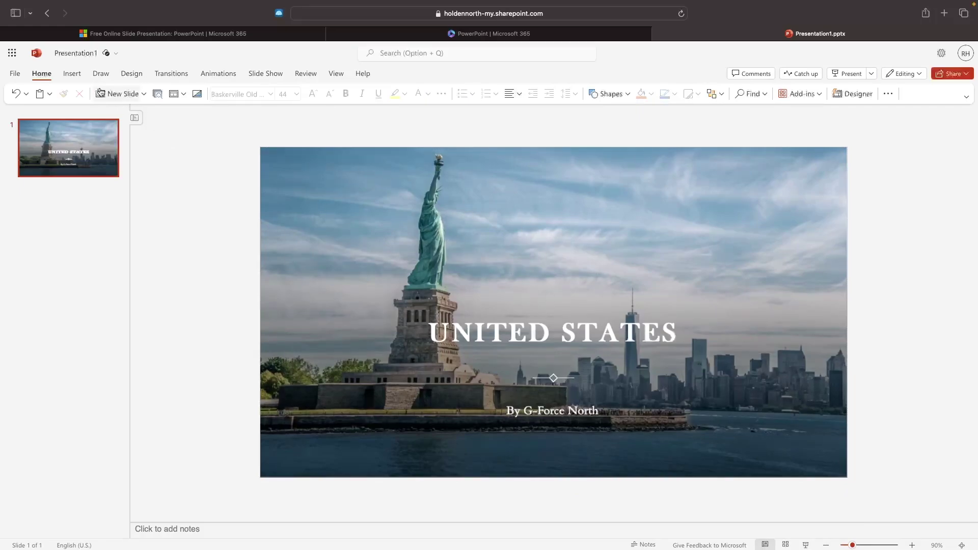
{"action": "left_click", "coordinate": [143, 95]}
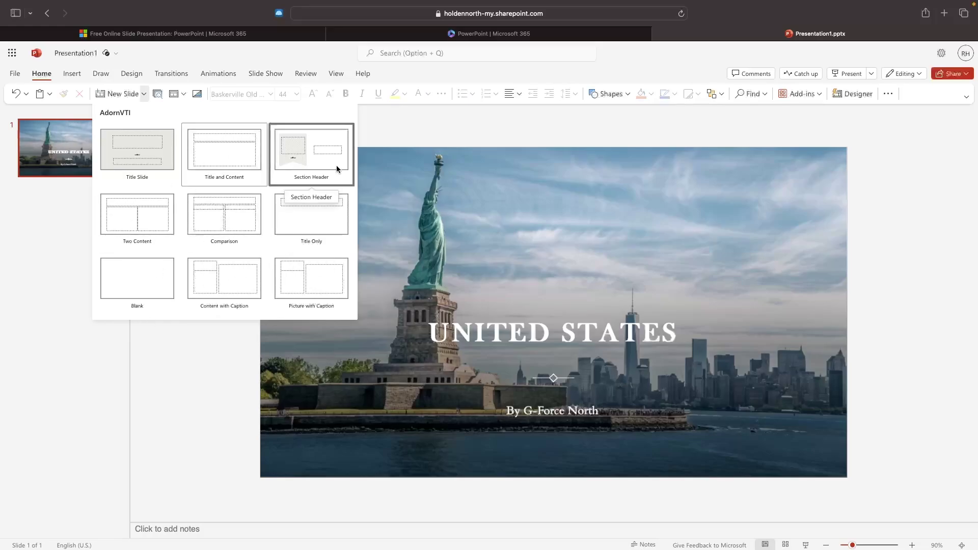
Add a Section Header slide and delete its title placeholder, leaving the empty grey banner
{"action": "left_click", "coordinate": [309, 156]}
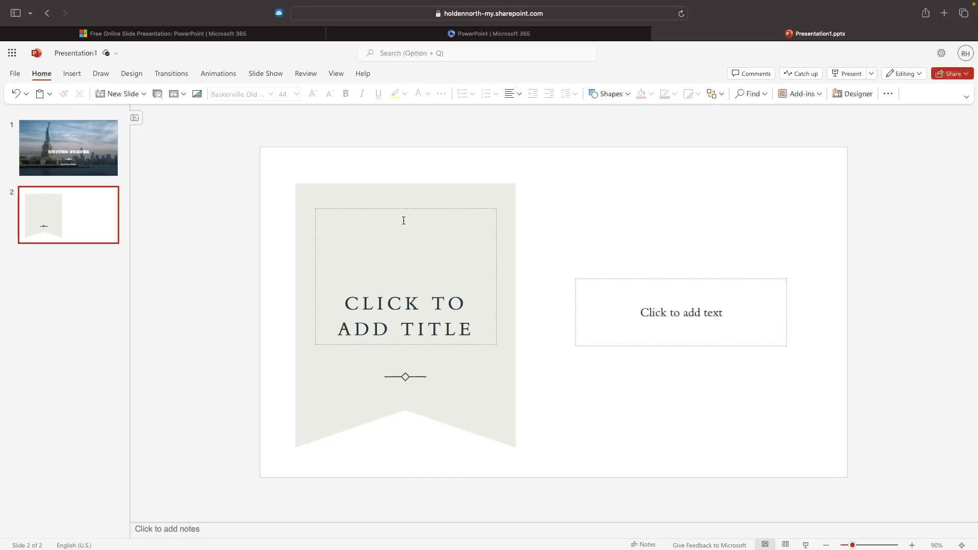
{"action": "left_click", "coordinate": [444, 235]}
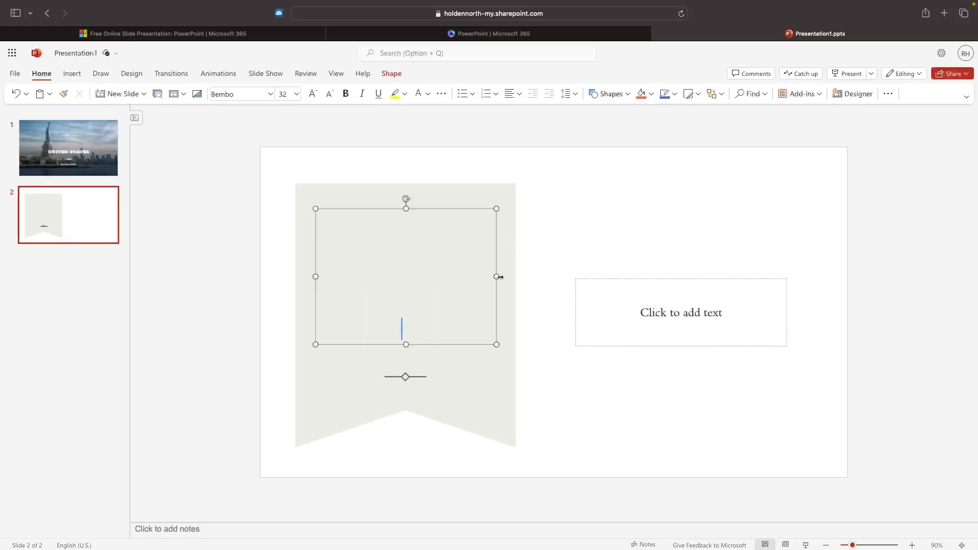
{"action": "left_click", "coordinate": [497, 246]}
{"action": "key", "text": "BackSpace"}
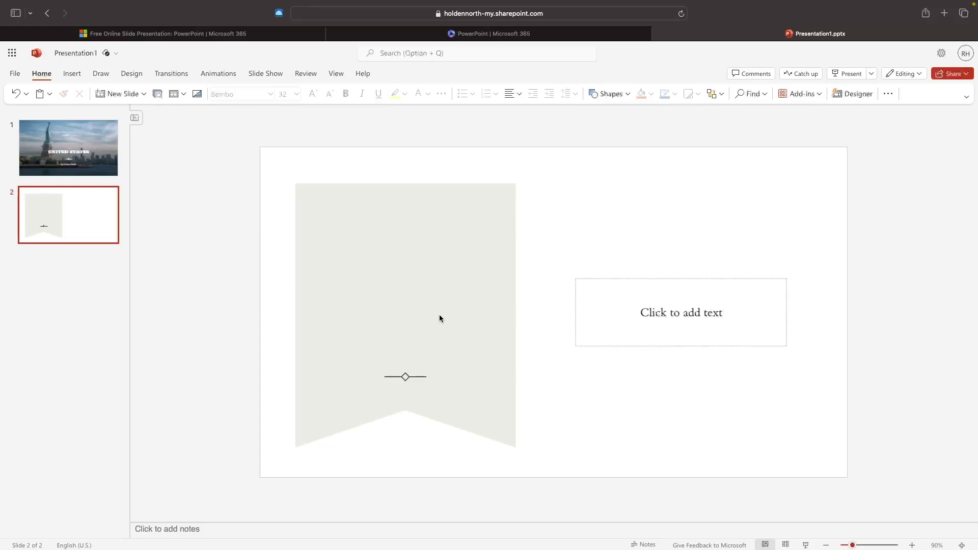
{"action": "left_click", "coordinate": [73, 74]}
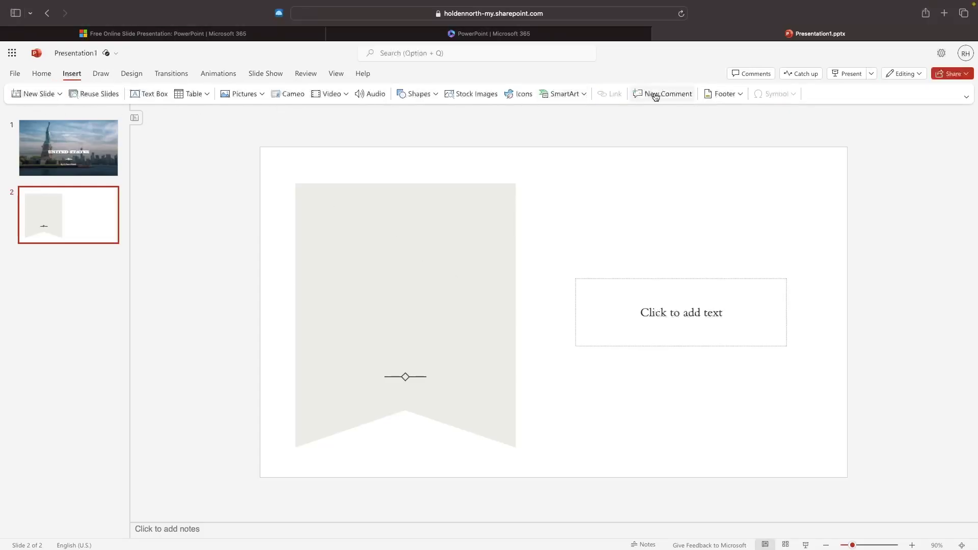
Draw a text box inside the banner, then discard it
{"action": "left_click", "coordinate": [152, 97]}
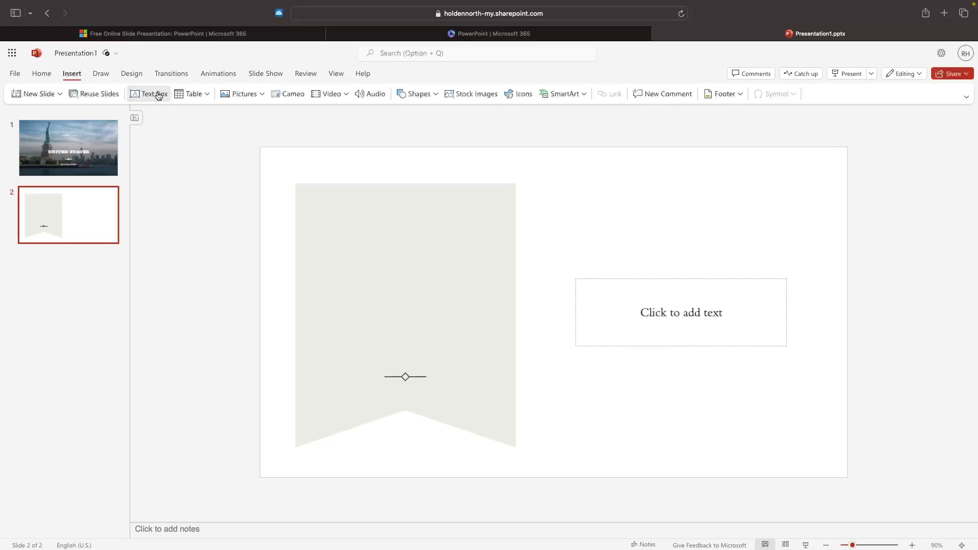
{"action": "left_click_drag", "start_coordinate": [315, 218], "coordinate": [508, 362]}
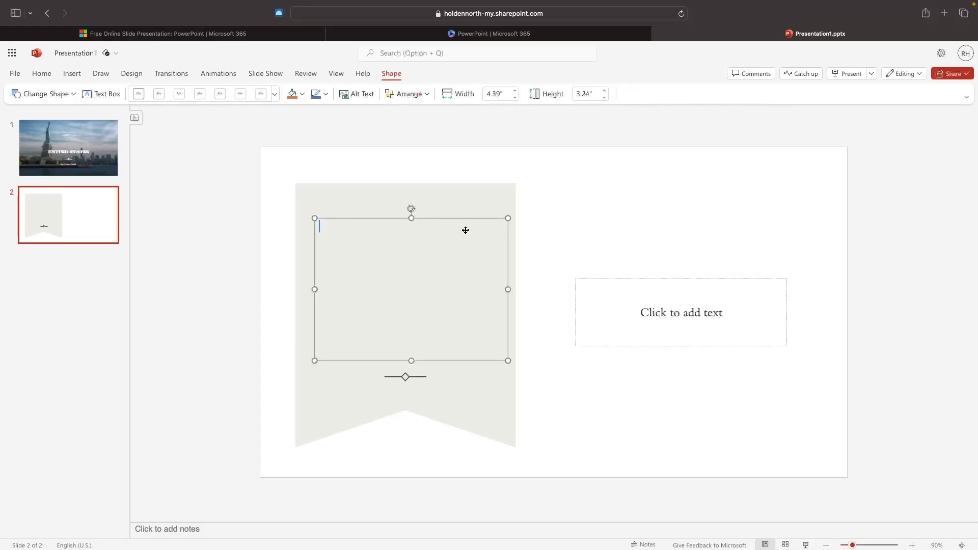
{"action": "key", "text": "Escape"}
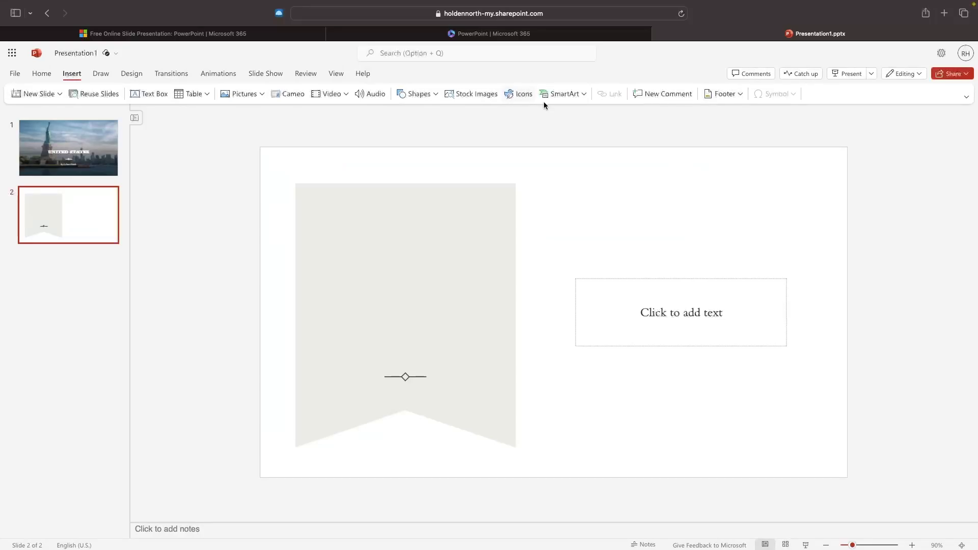
Browse and close the SmartArt gallery, then bring up the picture insert options
{"action": "left_click", "coordinate": [563, 93]}
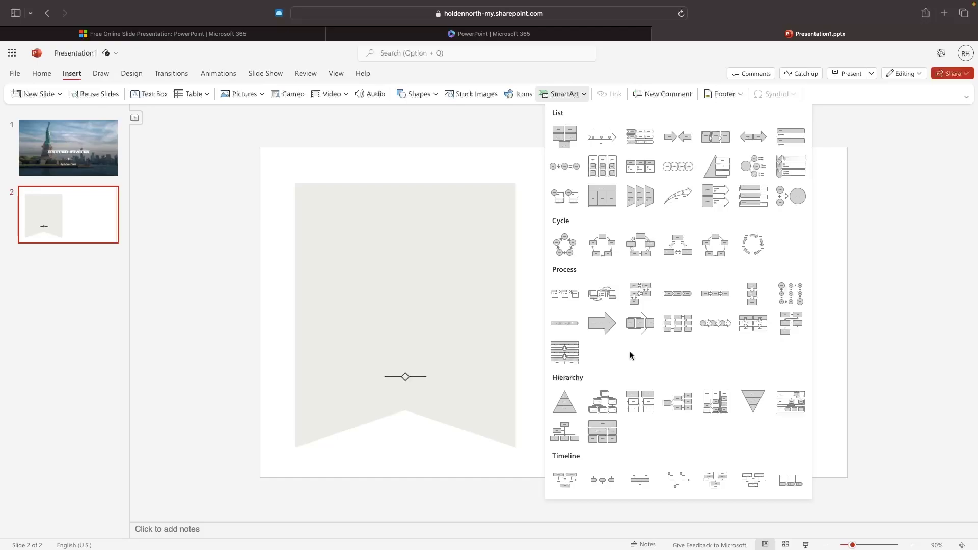
{"action": "left_click", "coordinate": [511, 122]}
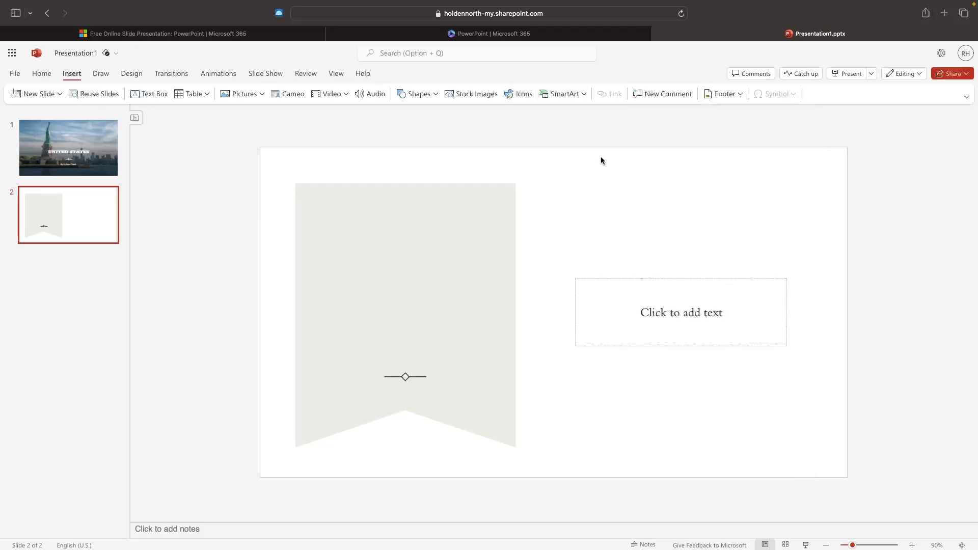
{"action": "left_click", "coordinate": [242, 95]}
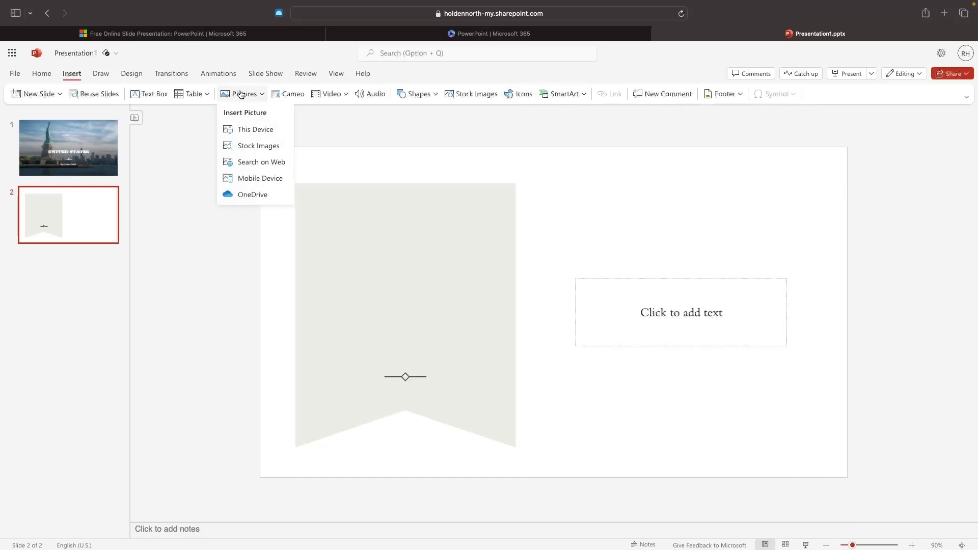
Upload the pexels Mount Rushmore JPEG from Downloads onto slide 2 from This Device
{"action": "left_click", "coordinate": [250, 130]}
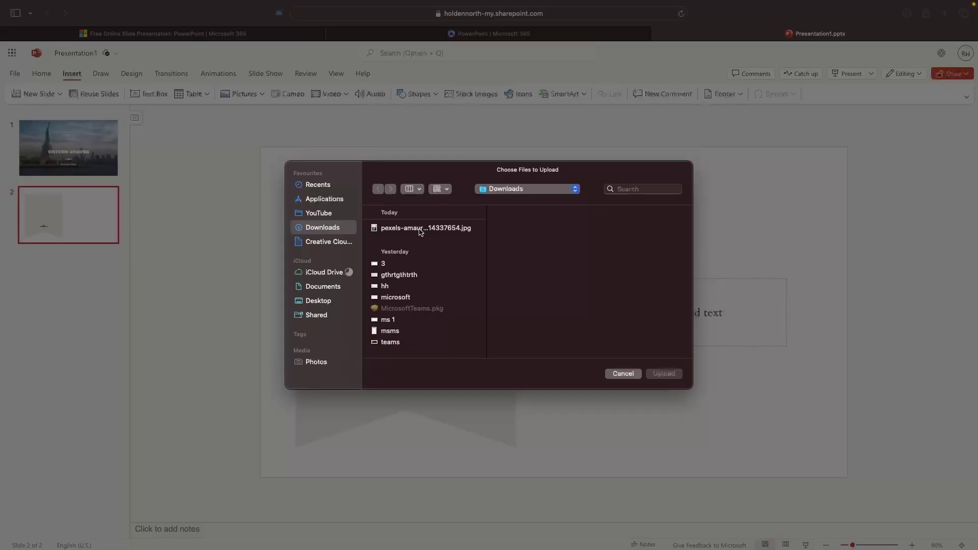
{"action": "left_click", "coordinate": [421, 229]}
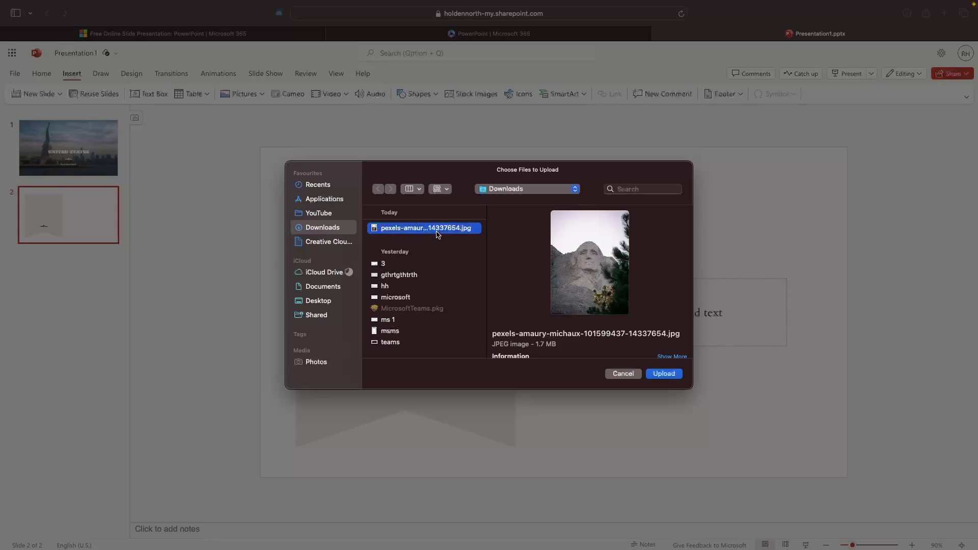
{"action": "double_click", "coordinate": [437, 230]}
Move the Mount Rushmore photo onto the grey banner and resize it to fit inside
{"action": "left_click_drag", "start_coordinate": [544, 288], "coordinate": [579, 283]}
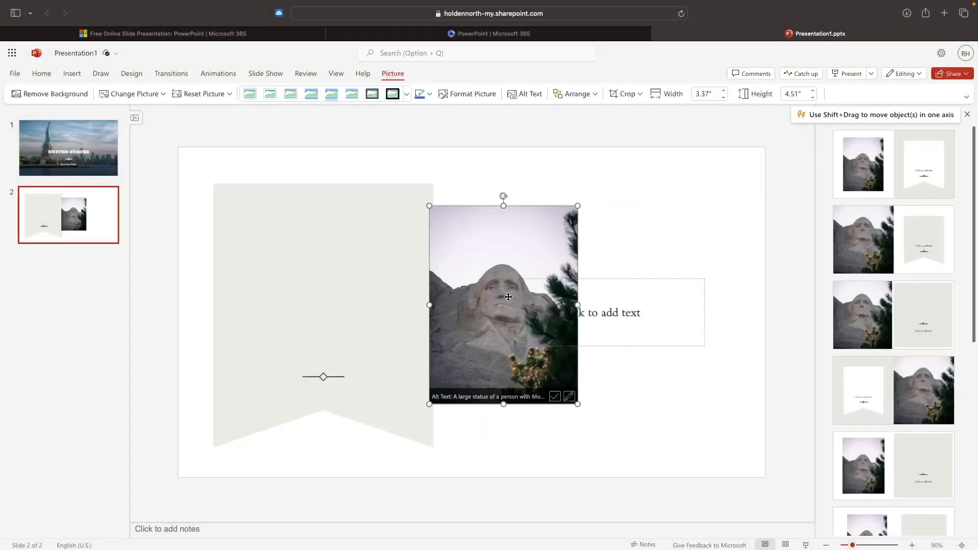
{"action": "left_click_drag", "start_coordinate": [508, 297], "coordinate": [331, 235]}
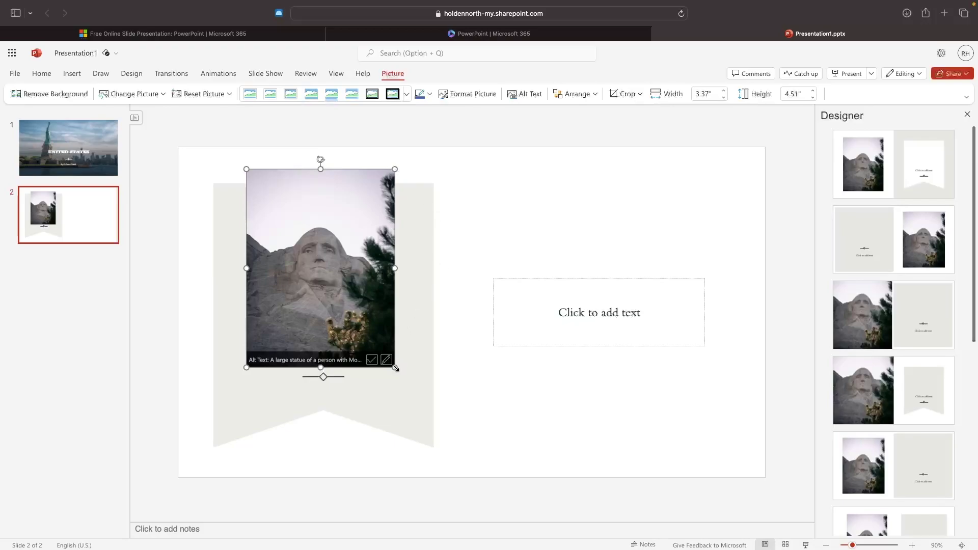
{"action": "left_click_drag", "start_coordinate": [395, 367], "coordinate": [504, 461]}
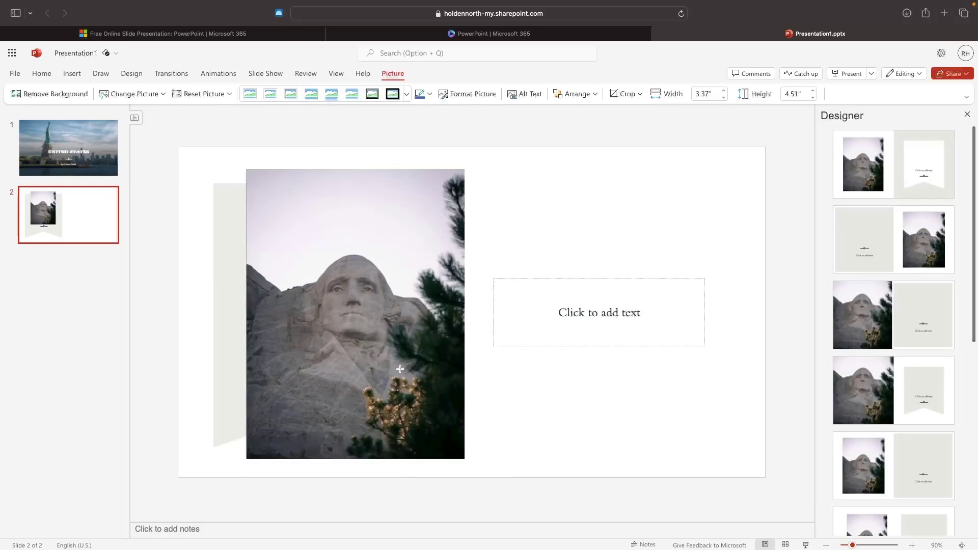
{"action": "left_click_drag", "start_coordinate": [308, 231], "coordinate": [322, 260]}
Type 'George Washington' with 'First president of the United States' beneath it in the text placeholder
{"action": "left_click", "coordinate": [527, 205]}
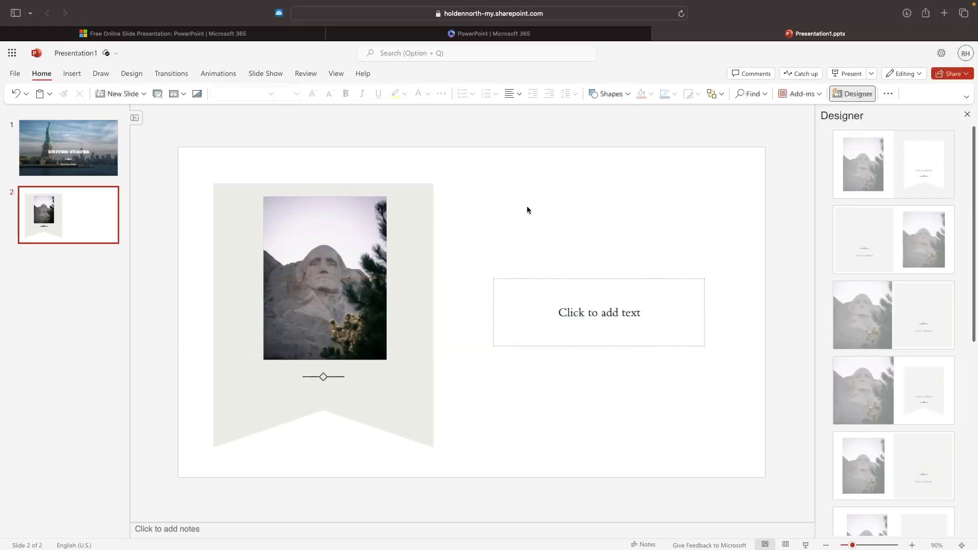
{"action": "left_click", "coordinate": [594, 324]}
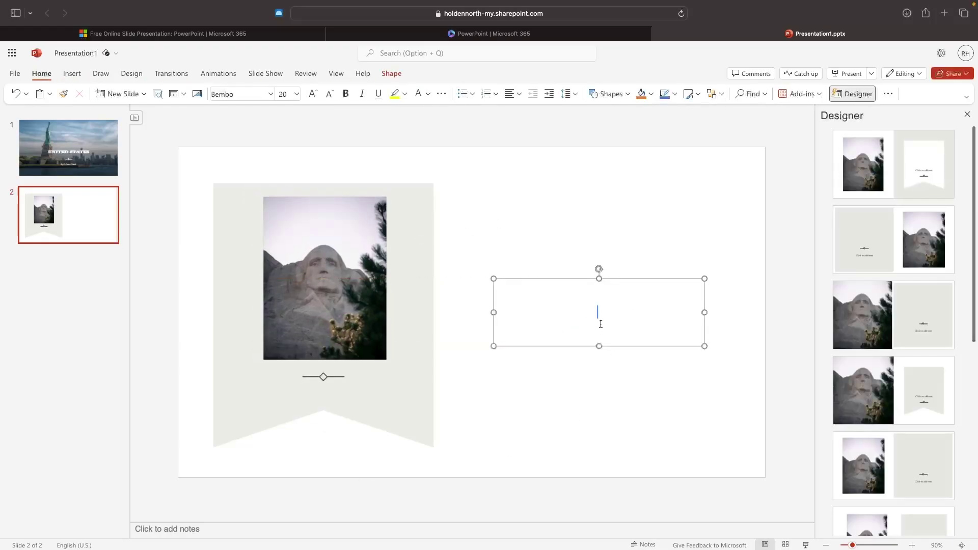
{"action": "type", "text": "George "}
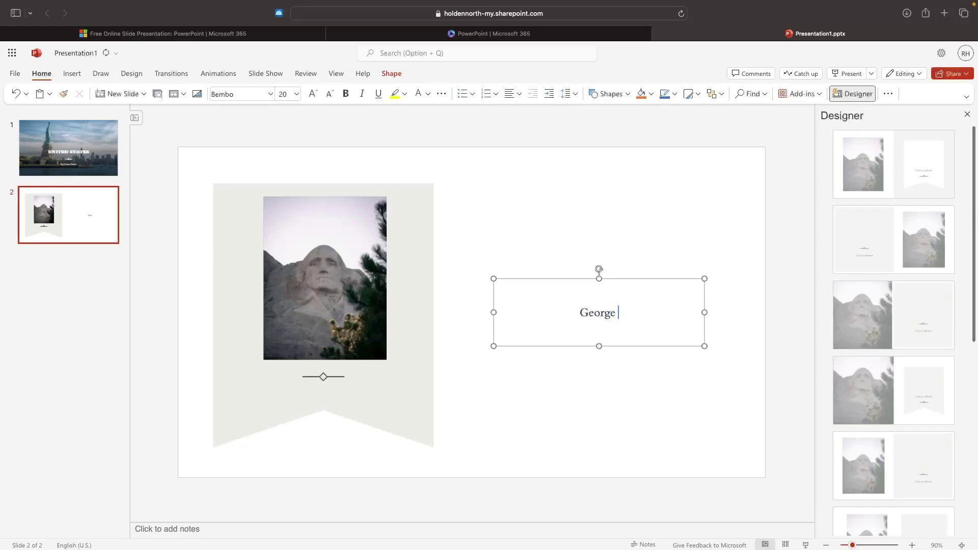
{"action": "type", "text": "Washington"}
{"action": "key", "text": "Return"}
{"action": "key", "text": "Return"}
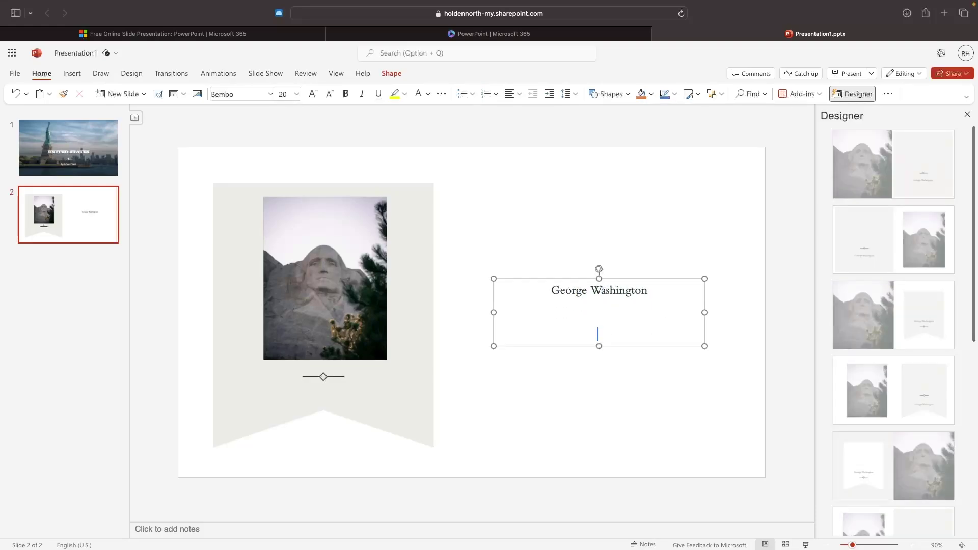
{"action": "type", "text": "First president of the United States"}
Set the George Washington line to font size 30
{"action": "left_click_drag", "start_coordinate": [551, 291], "coordinate": [665, 292]}
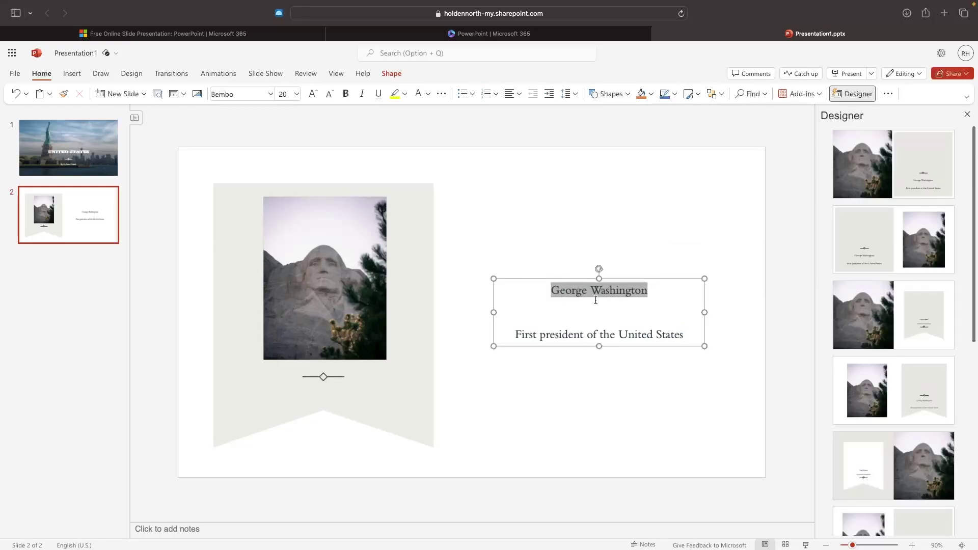
{"action": "left_click", "coordinate": [557, 291]}
{"action": "left_click_drag", "start_coordinate": [549, 291], "coordinate": [665, 290]}
{"action": "left_click", "coordinate": [296, 93]}
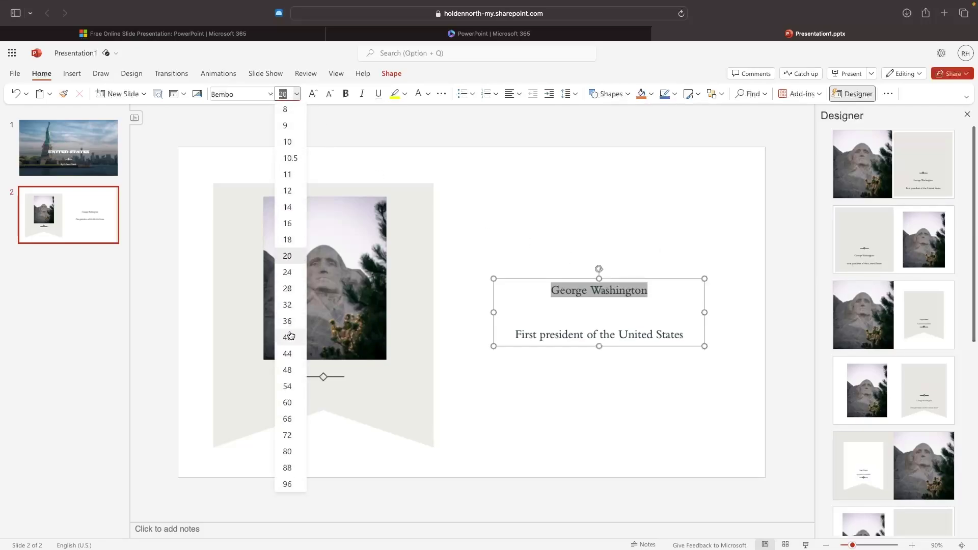
{"action": "type", "text": "30"}
{"action": "key", "text": "Return"}
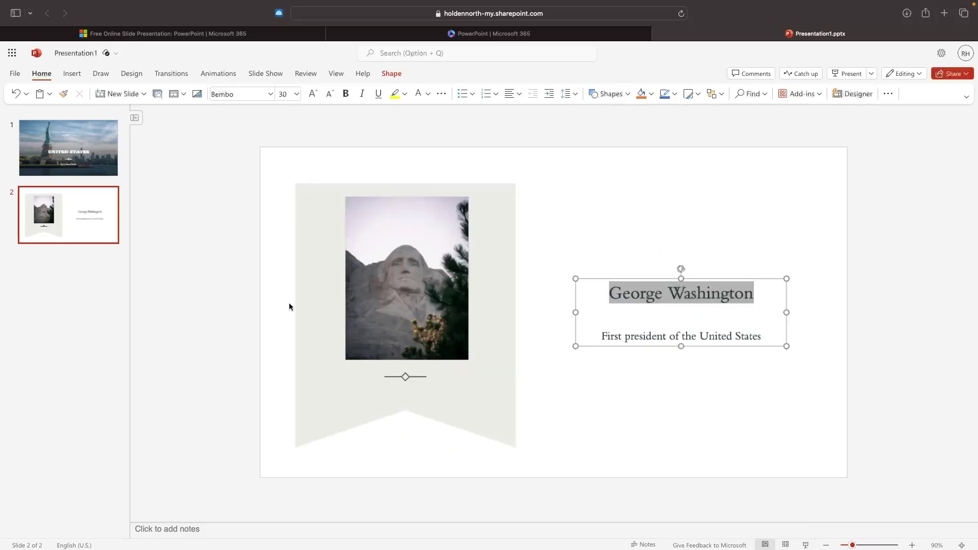
{"action": "left_click", "coordinate": [536, 383]}
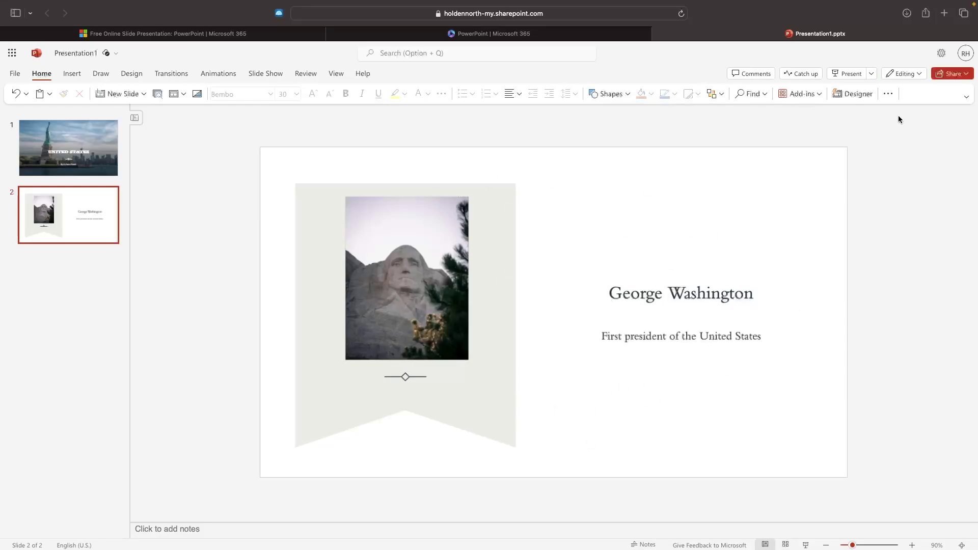
Try the last Designer suggestion (text left, photo right) on slide 2, then undo it
{"action": "left_click", "coordinate": [864, 97]}
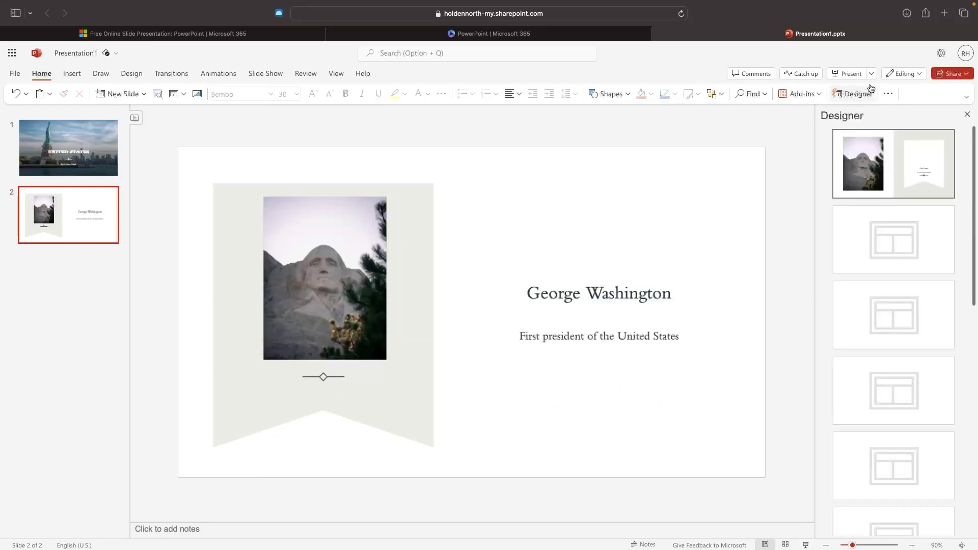
{"action": "scroll", "coordinate": [866, 457], "scroll_direction": "down", "scroll_amount": 3}
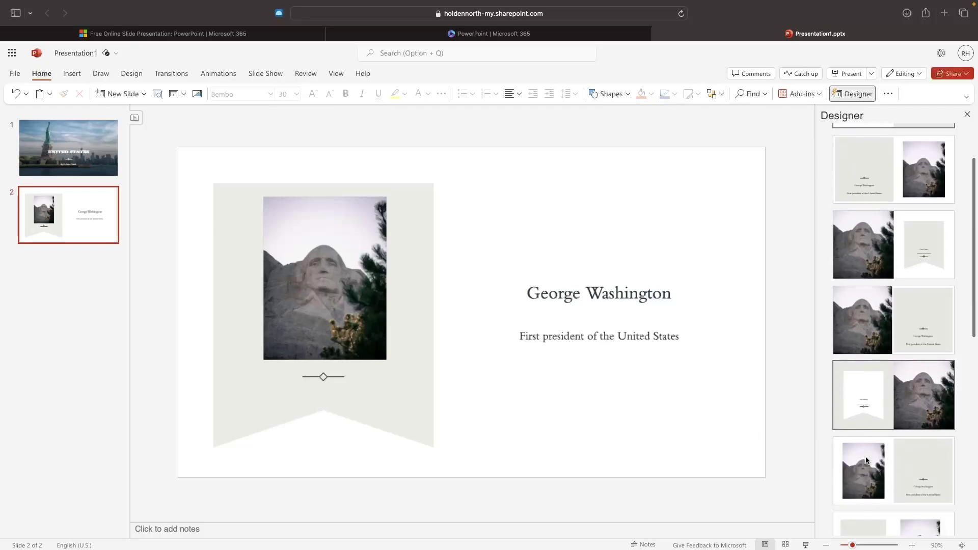
{"action": "scroll", "coordinate": [866, 460], "scroll_direction": "down", "scroll_amount": 5}
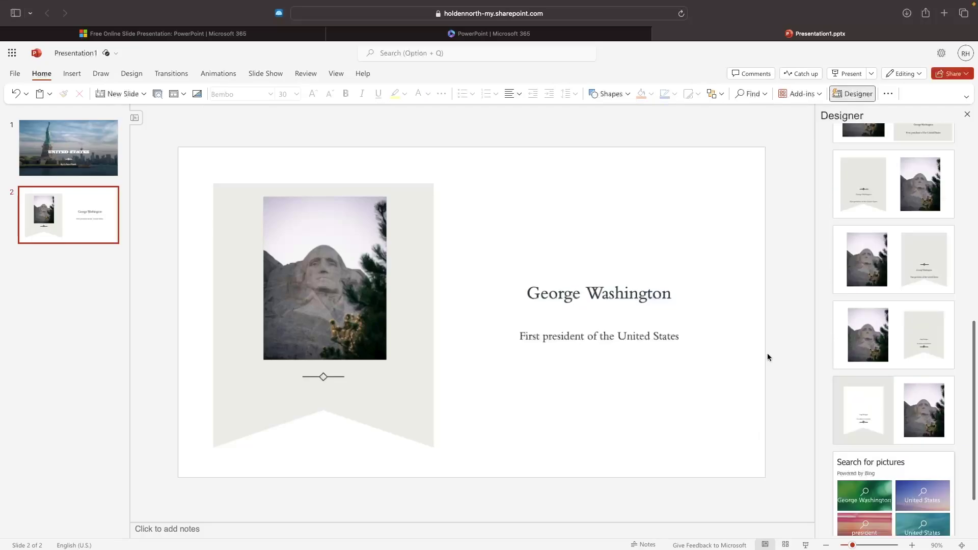
{"action": "left_click", "coordinate": [889, 414]}
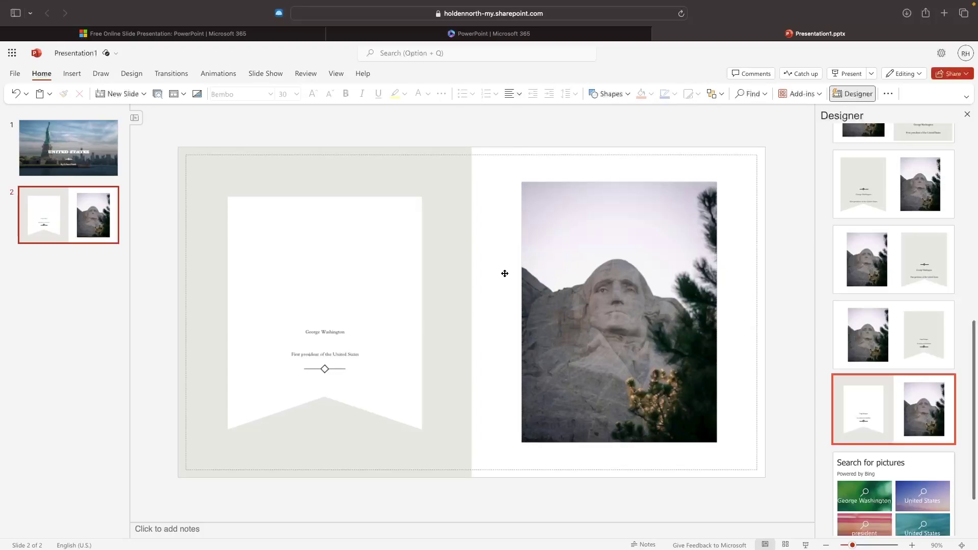
{"action": "left_click", "coordinate": [16, 95]}
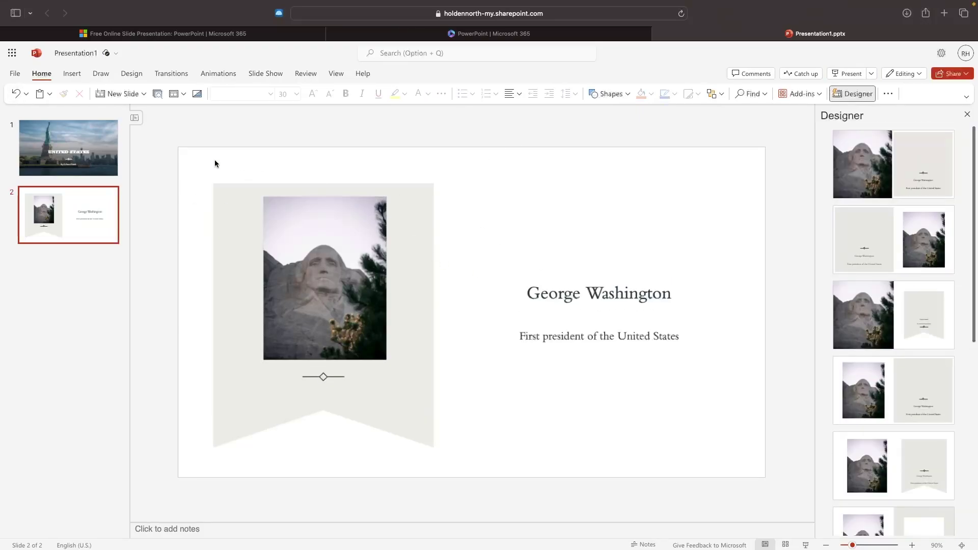
{"action": "left_click", "coordinate": [131, 76]}
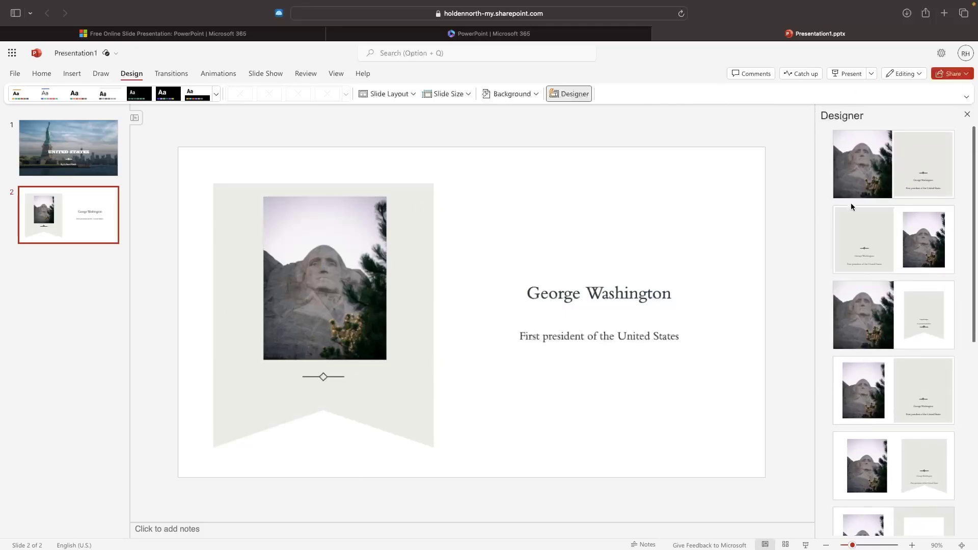
Close Designer, try the pink circle and teal themes, then undo both theme changes
{"action": "left_click", "coordinate": [967, 114]}
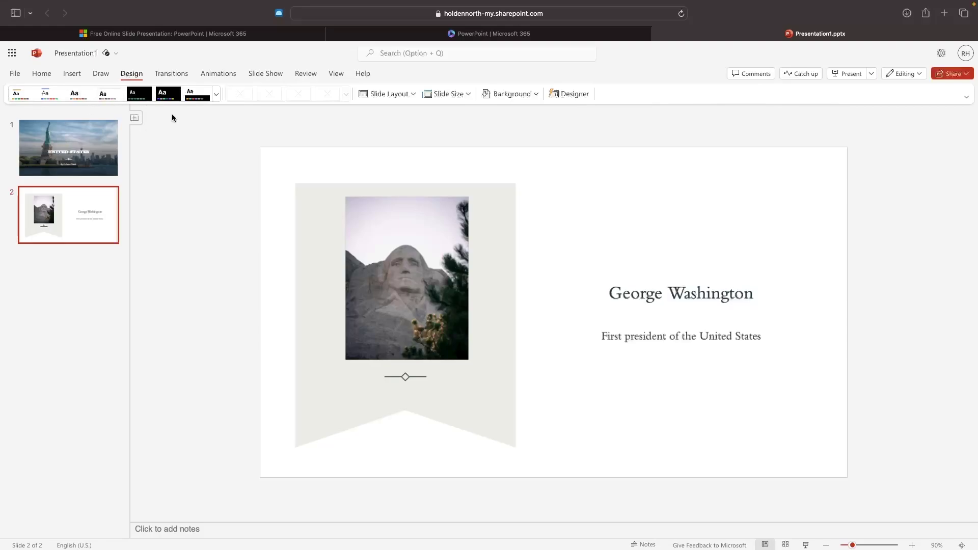
{"action": "left_click", "coordinate": [216, 95]}
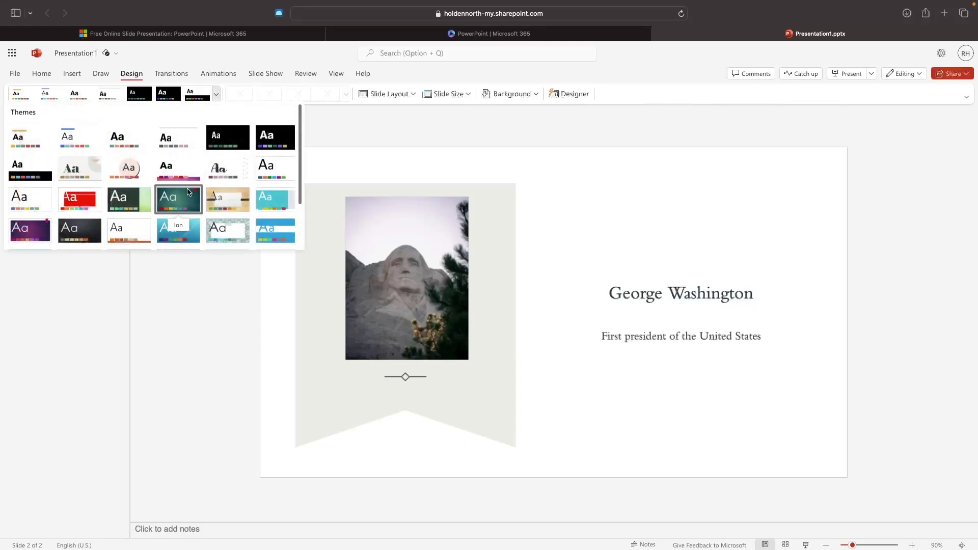
{"action": "scroll", "coordinate": [188, 190], "scroll_direction": "down", "scroll_amount": 3}
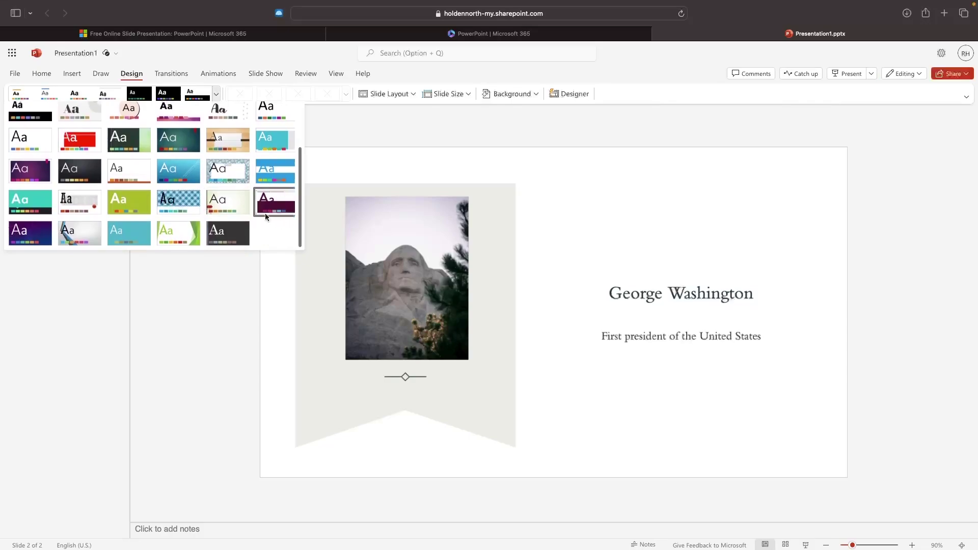
{"action": "scroll", "coordinate": [252, 212], "scroll_direction": "up", "scroll_amount": 3}
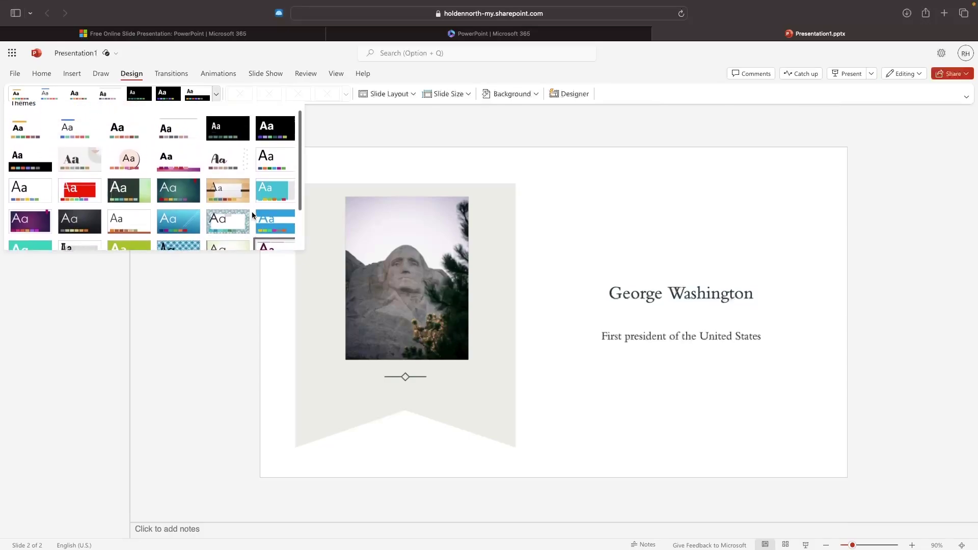
{"action": "left_click", "coordinate": [126, 170]}
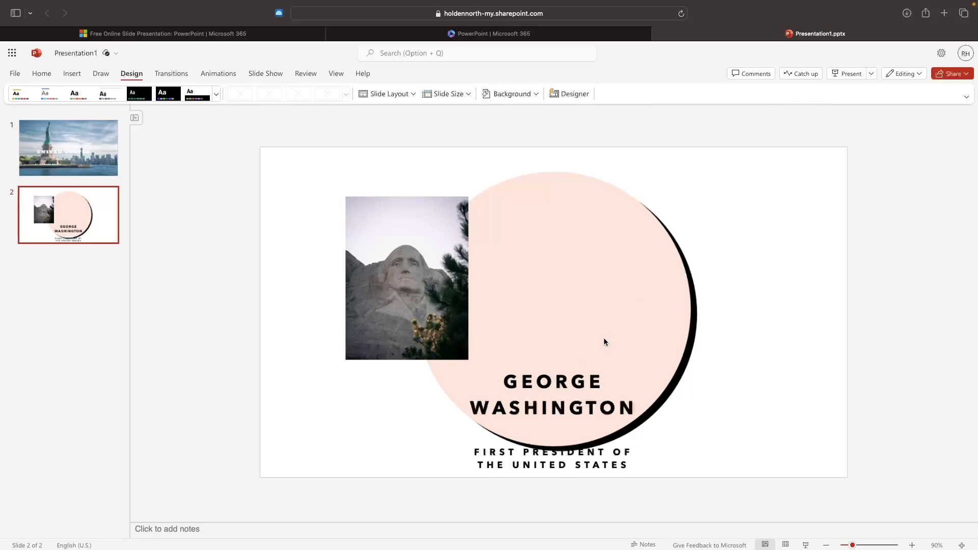
{"action": "left_click", "coordinate": [216, 94]}
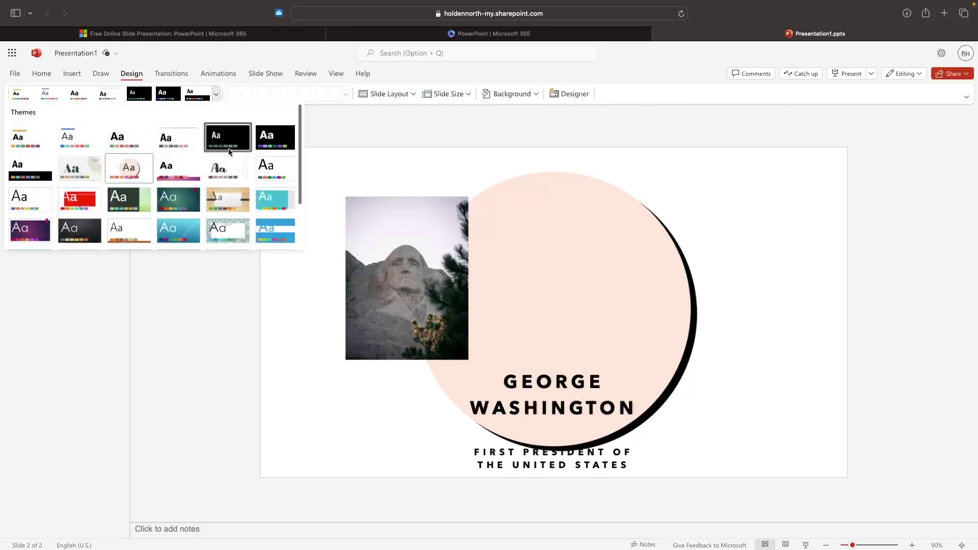
{"action": "left_click", "coordinate": [262, 206]}
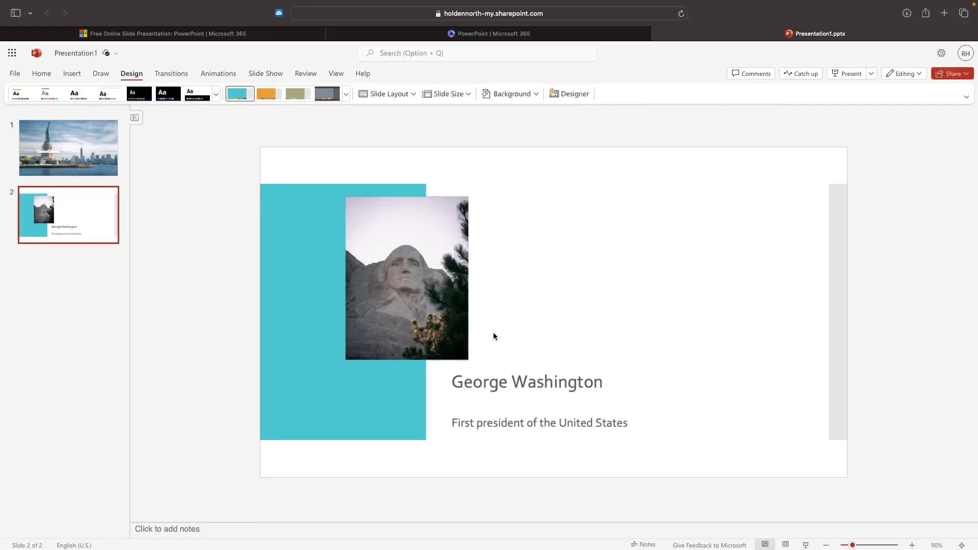
{"action": "left_click", "coordinate": [43, 76]}
{"action": "left_click", "coordinate": [14, 100]}
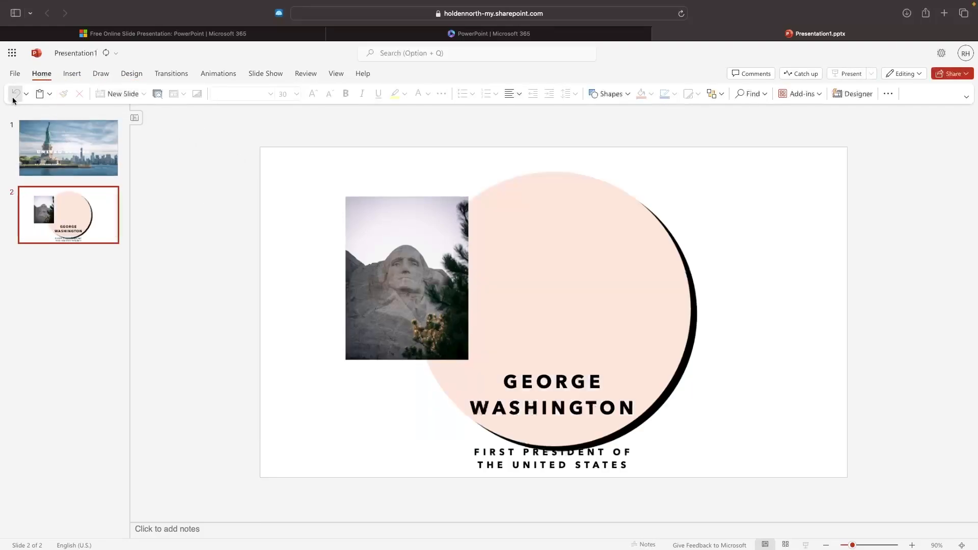
{"action": "left_click", "coordinate": [14, 100]}
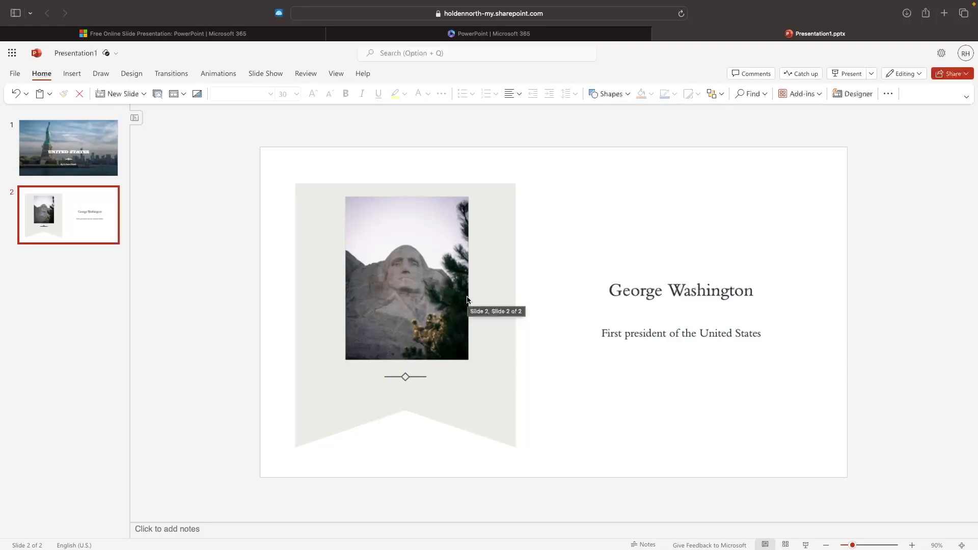
Add a Title and Content slide titled 'Most profitable companies in the United States'
{"action": "left_click", "coordinate": [141, 98]}
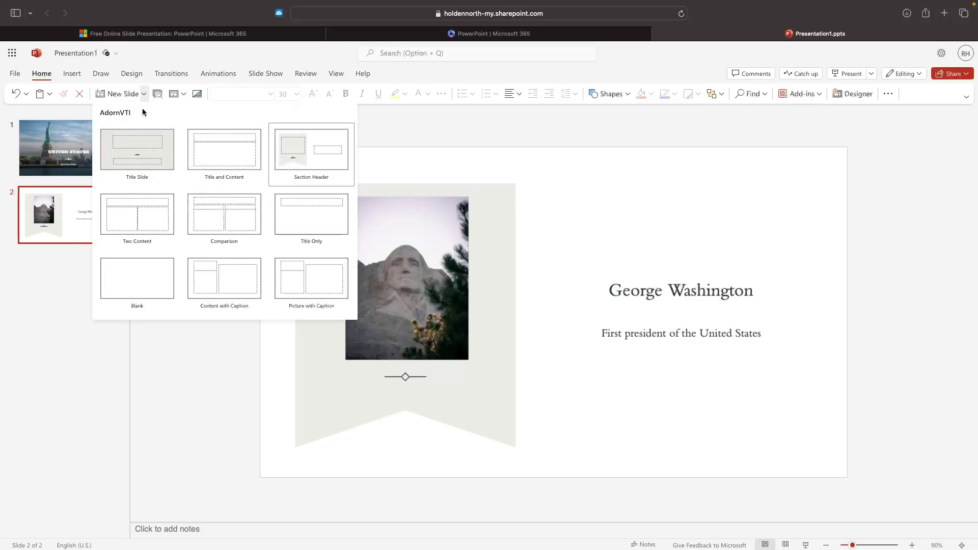
{"action": "left_click", "coordinate": [235, 161]}
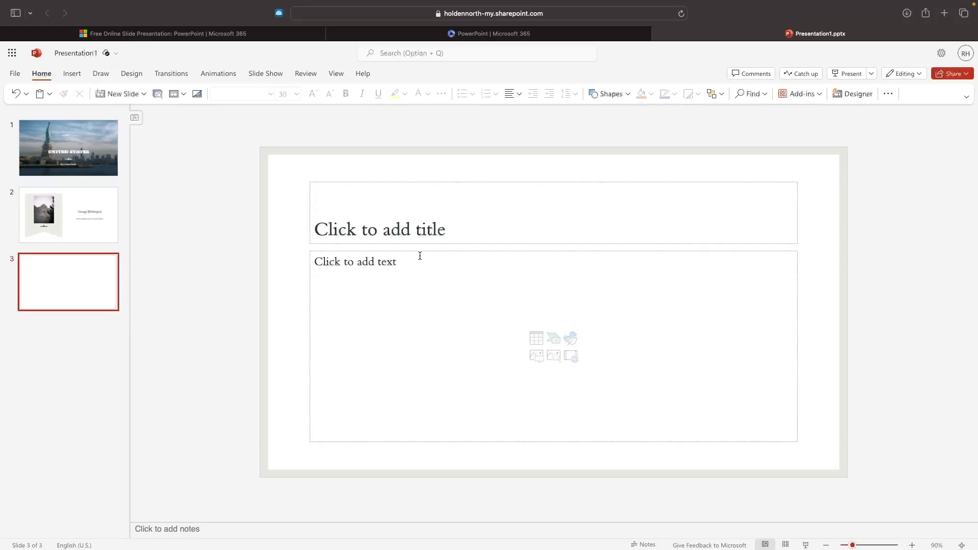
{"action": "left_click", "coordinate": [407, 231]}
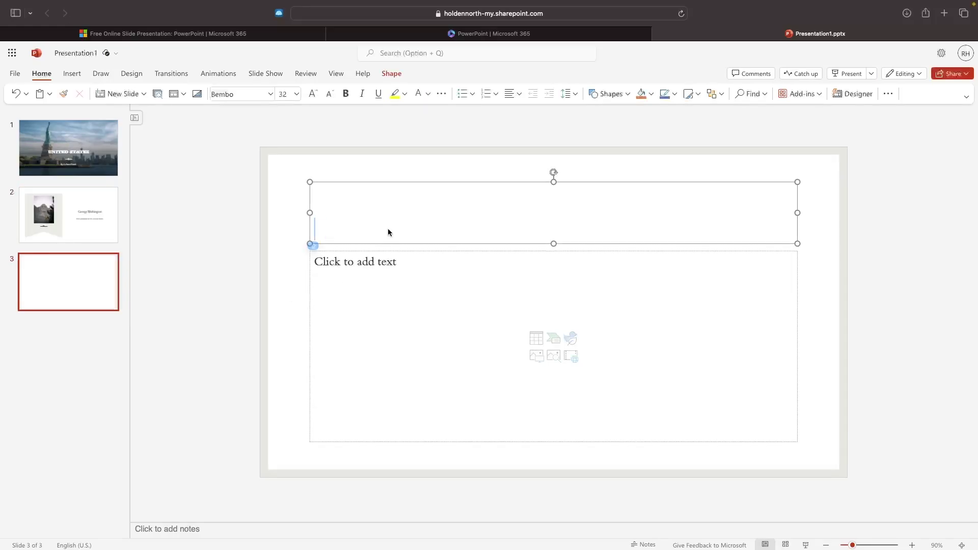
{"action": "type", "text": "Most profitable companies in the United States"}
{"action": "left_click", "coordinate": [879, 266]}
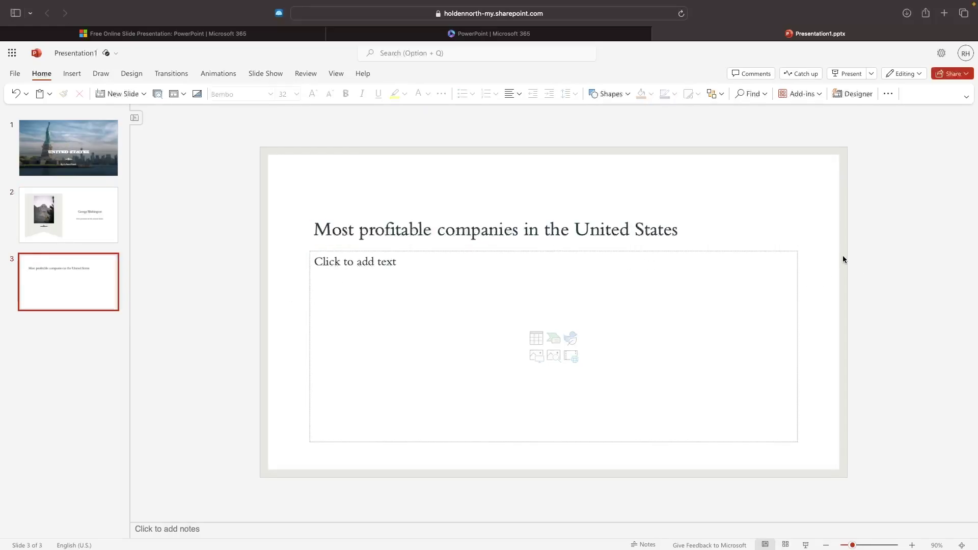
{"action": "left_click", "coordinate": [552, 228]}
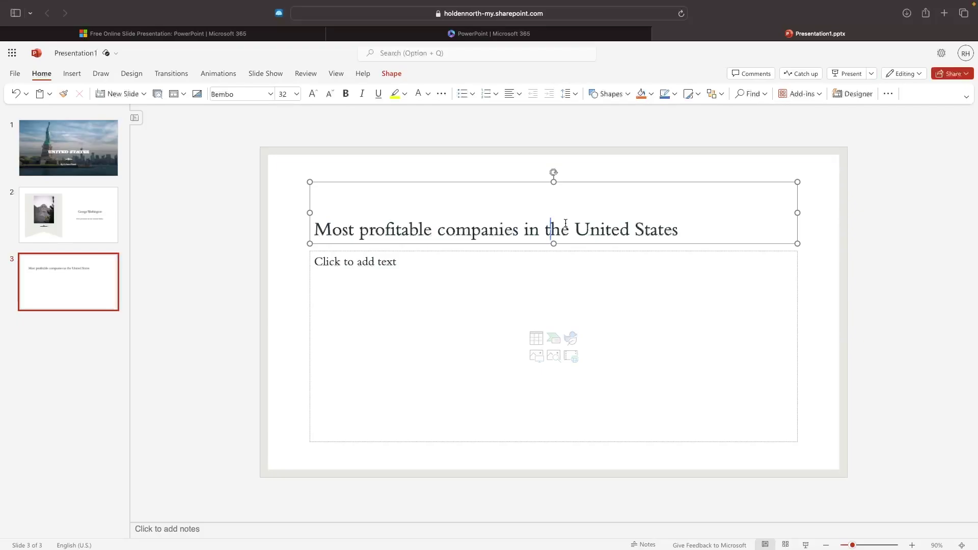
{"action": "key", "text": "Escape"}
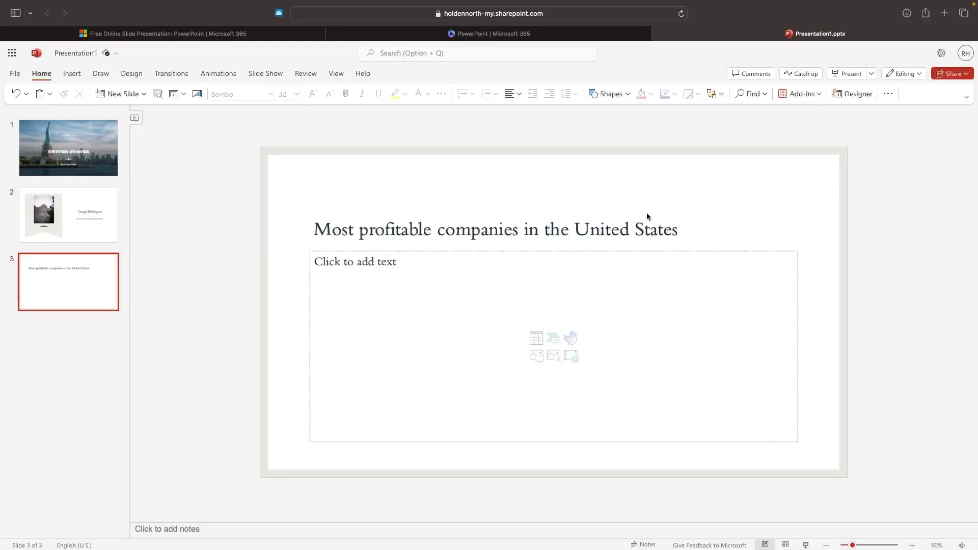
{"action": "left_click", "coordinate": [434, 225]}
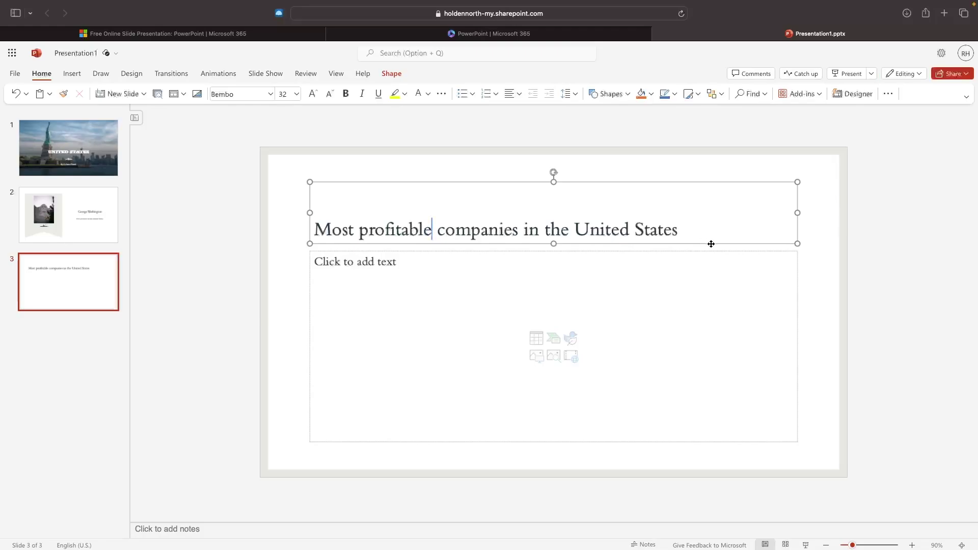
Move slide 3's title box higher on the slide
{"action": "mouse_move", "coordinate": [711, 244]}
{"action": "left_mouse_down"}
{"action": "mouse_move", "coordinate": [710, 225]}
{"action": "mouse_move", "coordinate": [712, 291]}
{"action": "mouse_move", "coordinate": [559, 284]}
{"action": "mouse_move", "coordinate": [709, 298]}
{"action": "mouse_move", "coordinate": [714, 240]}
{"action": "mouse_move", "coordinate": [735, 236]}
{"action": "mouse_move", "coordinate": [712, 238]}
{"action": "left_mouse_up"}
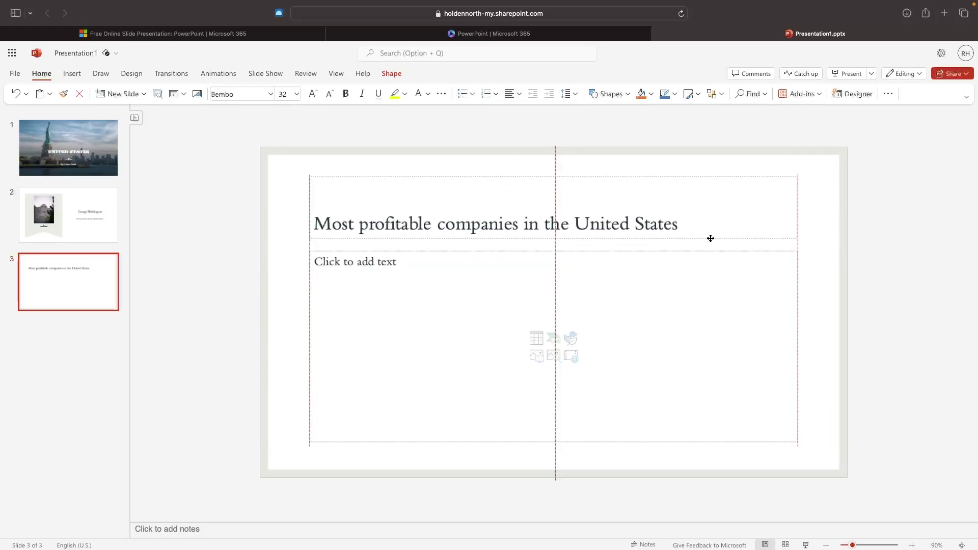
{"action": "left_click_drag", "start_coordinate": [710, 238], "coordinate": [710, 202]}
{"action": "left_click", "coordinate": [654, 237]}
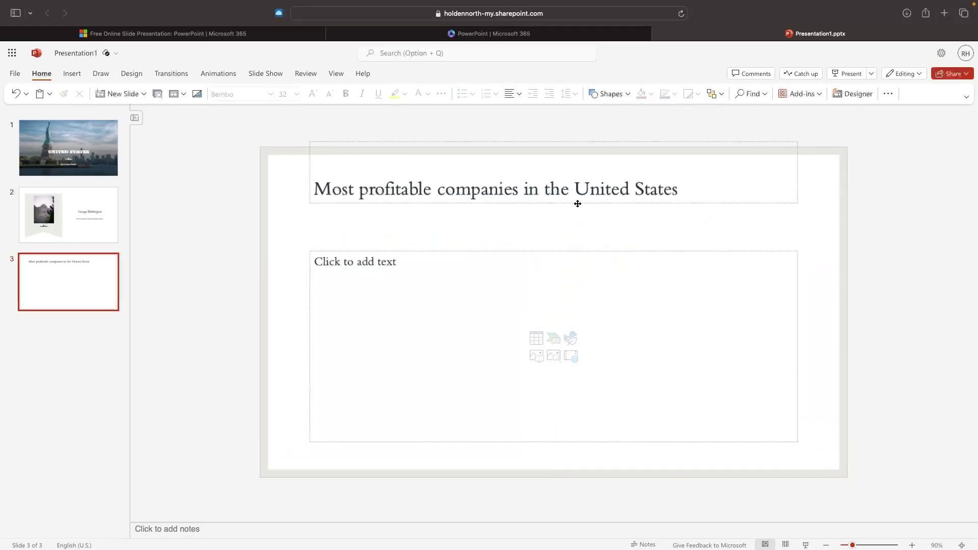
Centre the title text, after briefly trying left and right alignment
{"action": "left_click", "coordinate": [554, 189]}
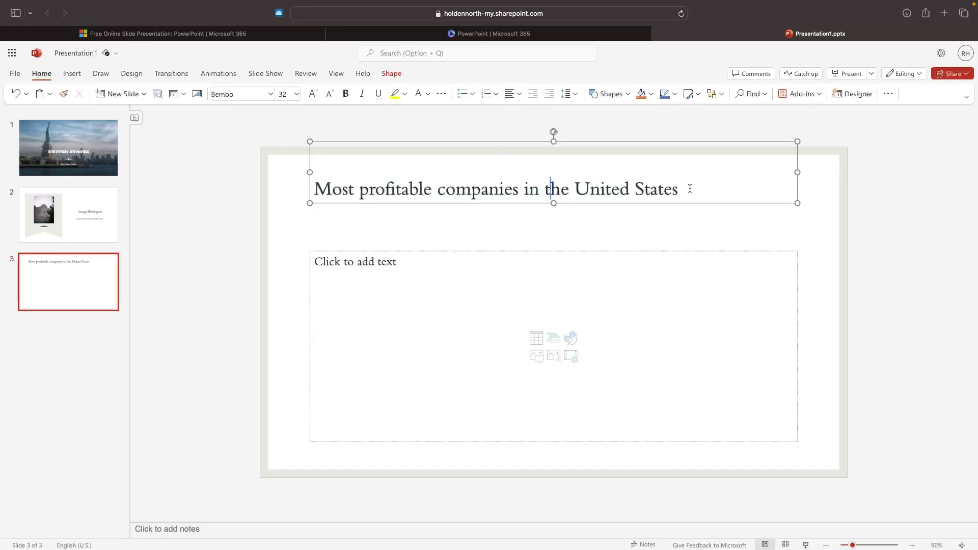
{"action": "left_click_drag", "start_coordinate": [678, 188], "coordinate": [290, 187]}
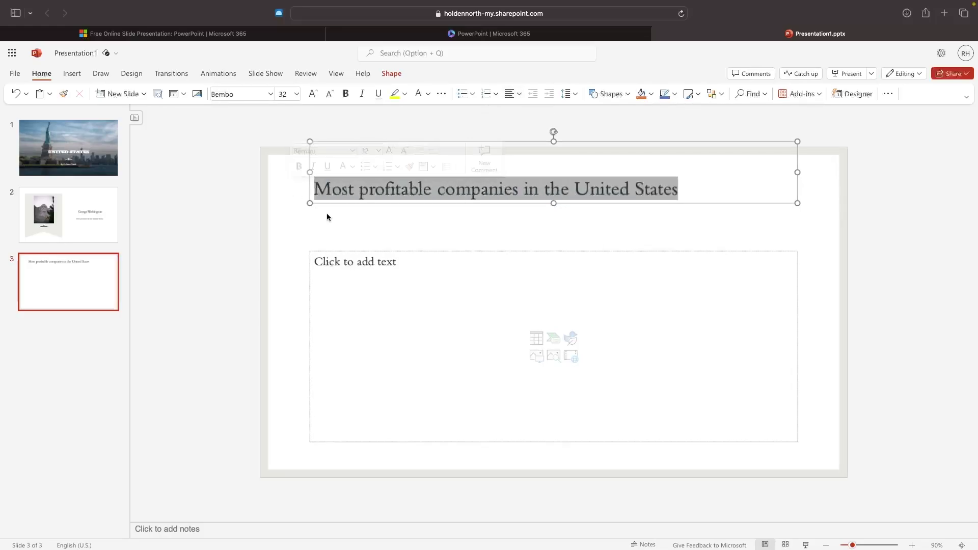
{"action": "left_click", "coordinate": [514, 95]}
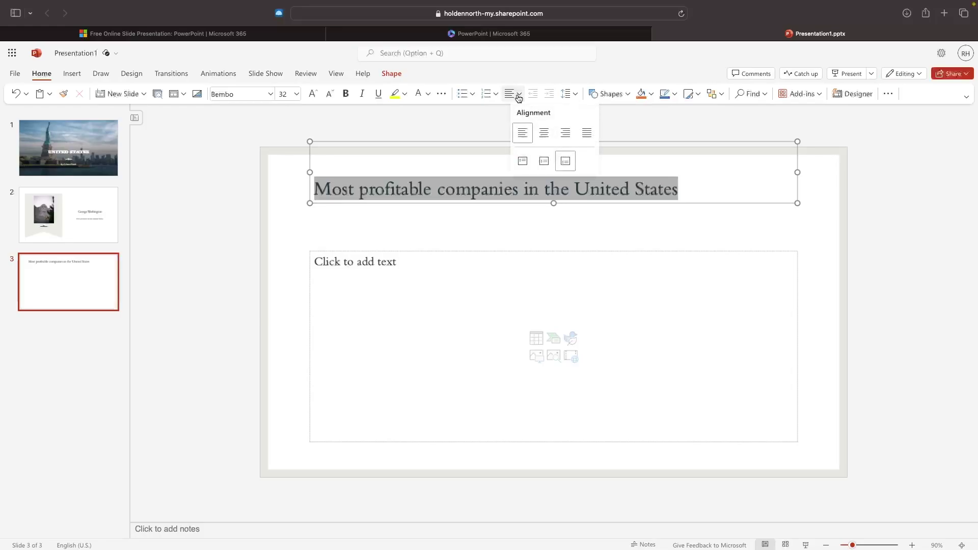
{"action": "left_click", "coordinate": [544, 134]}
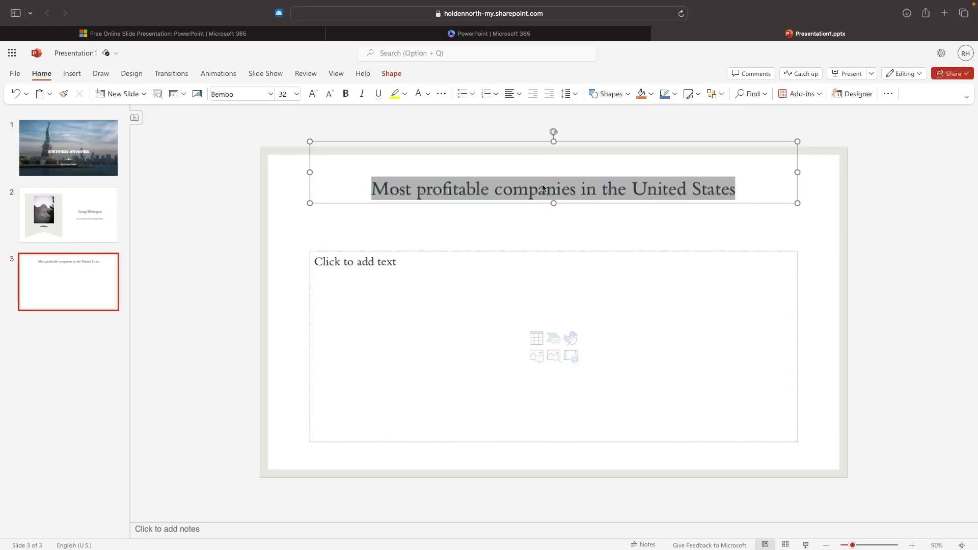
{"action": "left_click", "coordinate": [520, 93]}
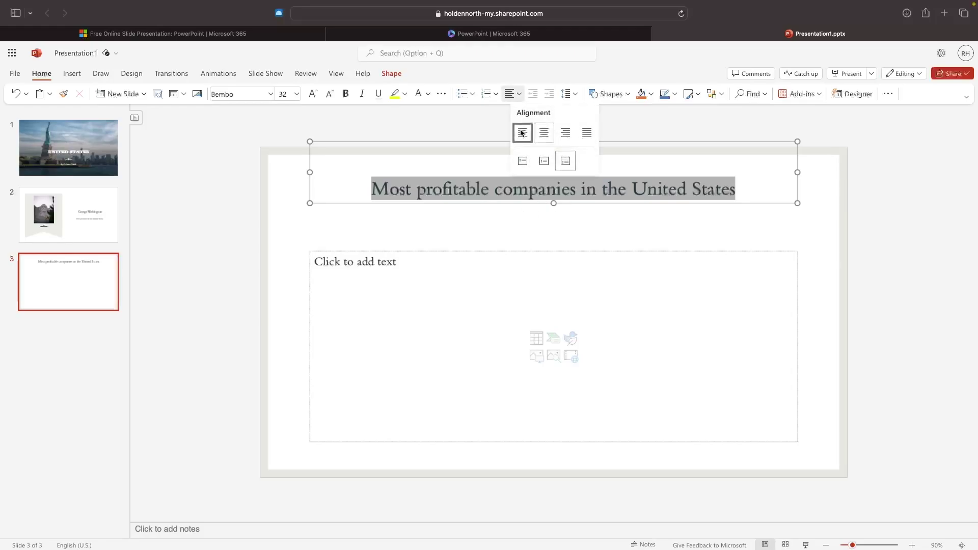
{"action": "left_click", "coordinate": [520, 133]}
{"action": "left_click", "coordinate": [520, 98]}
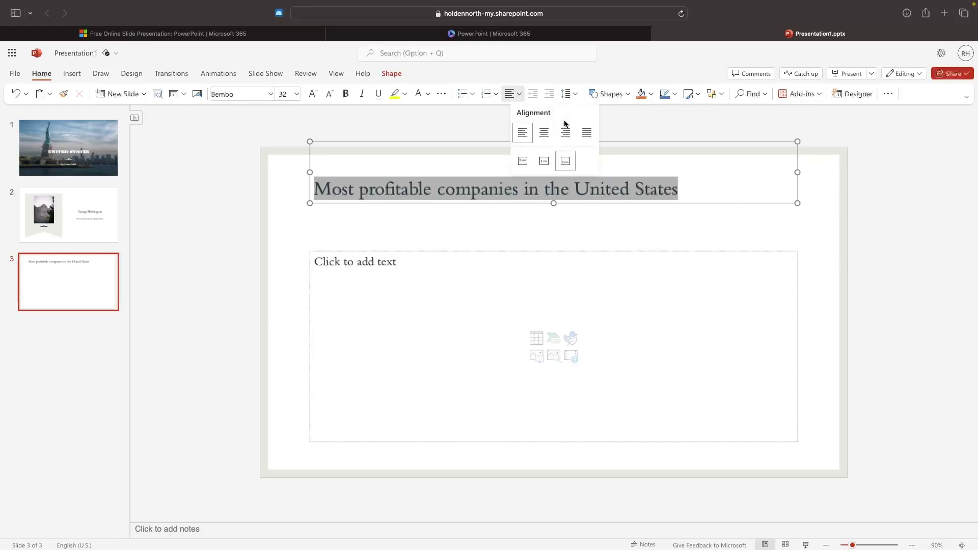
{"action": "left_click", "coordinate": [566, 133]}
{"action": "left_click", "coordinate": [519, 94]}
{"action": "left_click", "coordinate": [538, 135]}
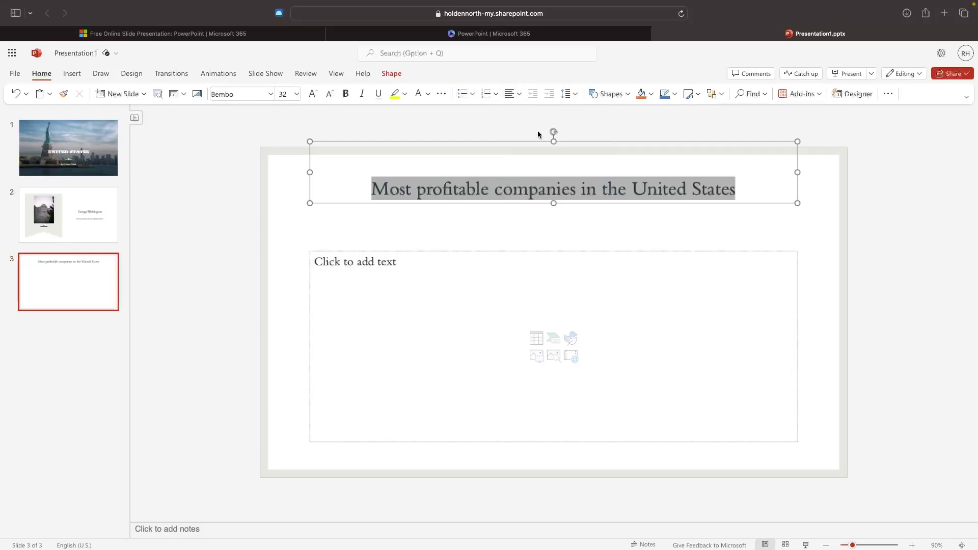